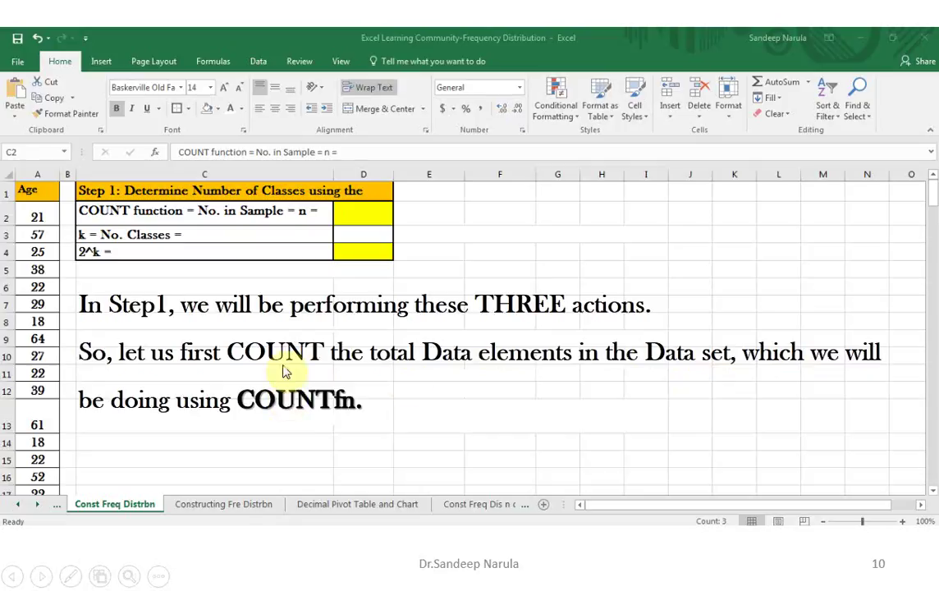
Step: Enter =COUNT(A2:A201) in D2 so the sample size n shows 200
{"action": "left_click", "coordinate": [416, 363]}
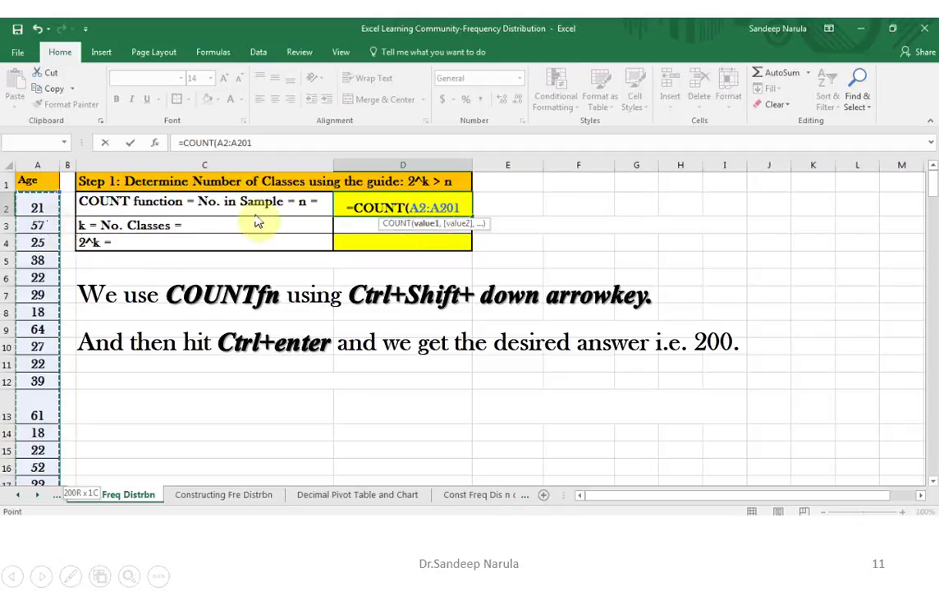
{"action": "left_click", "coordinate": [466, 214]}
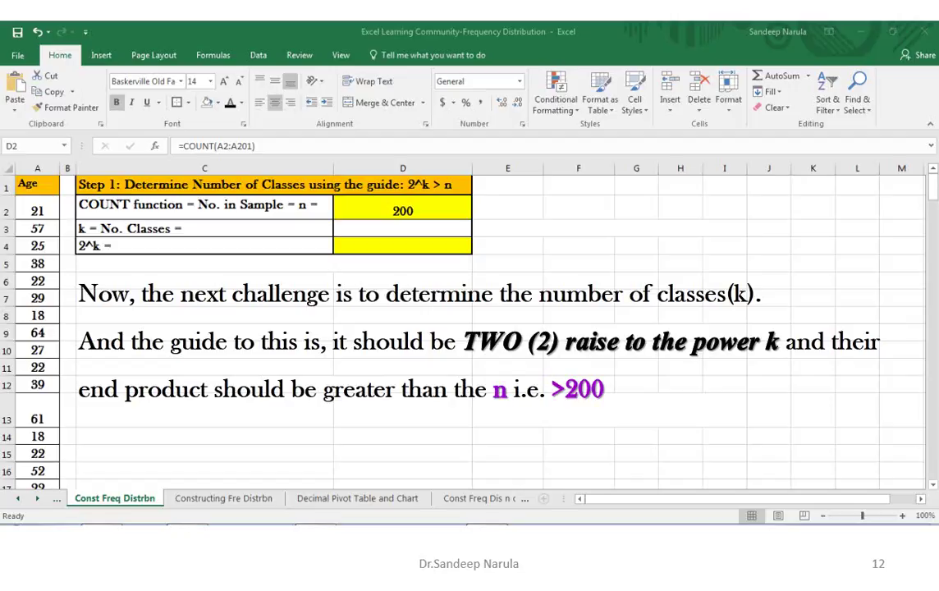
Step: Set k to 2 in D3 and enter =2^D3 in D4, giving 4
{"action": "key", "text": "Right"}
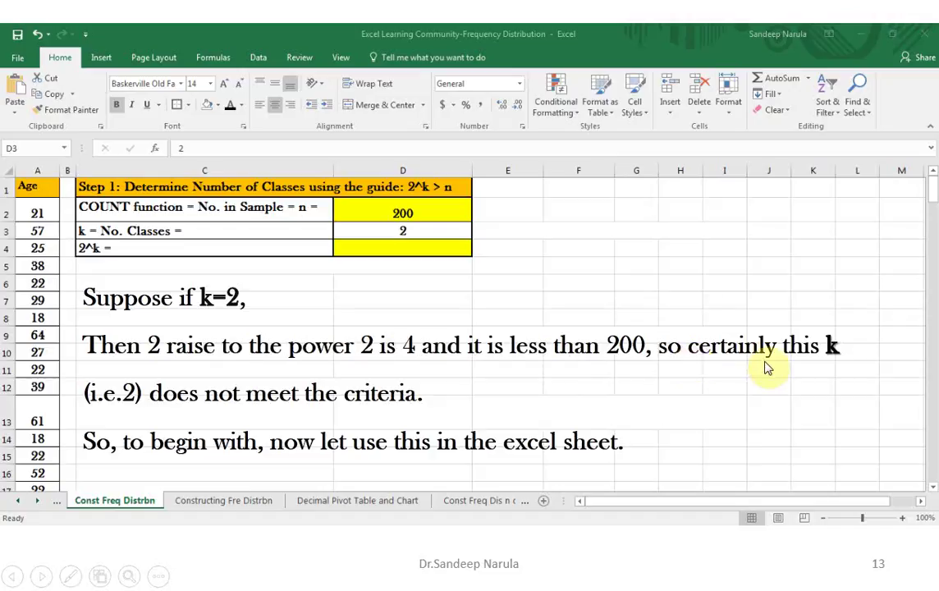
{"action": "left_click", "coordinate": [408, 407]}
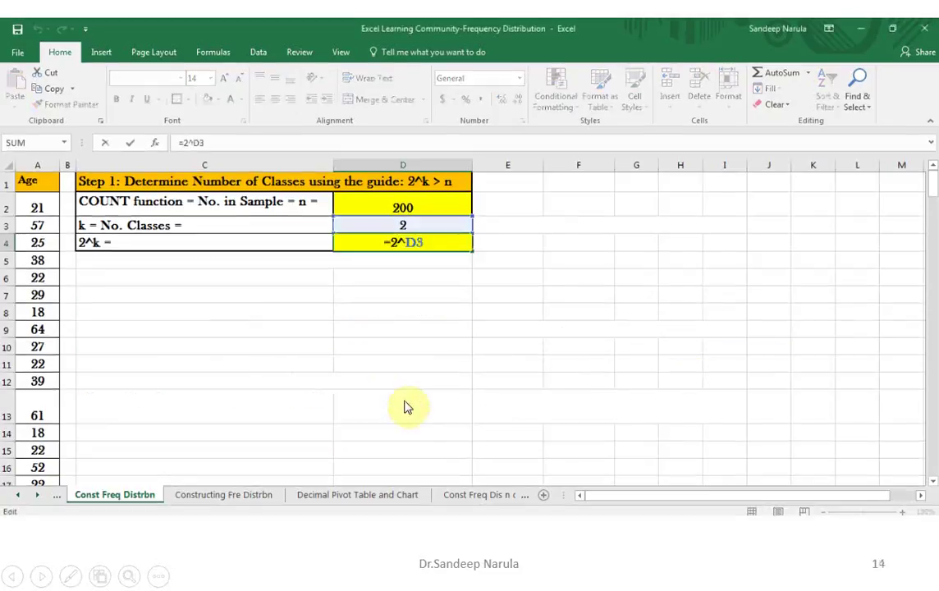
{"action": "left_click", "coordinate": [417, 253]}
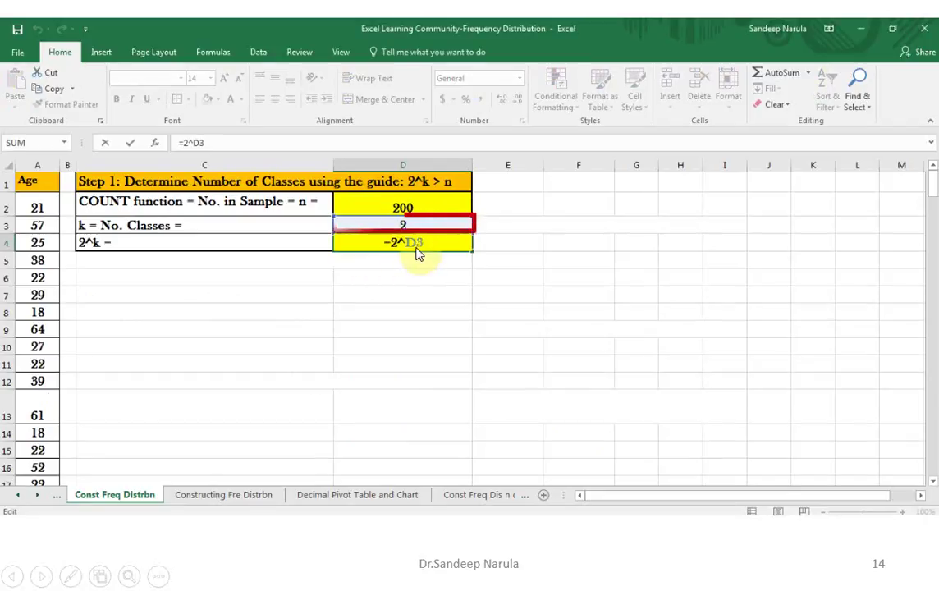
{"action": "left_click", "coordinate": [417, 252]}
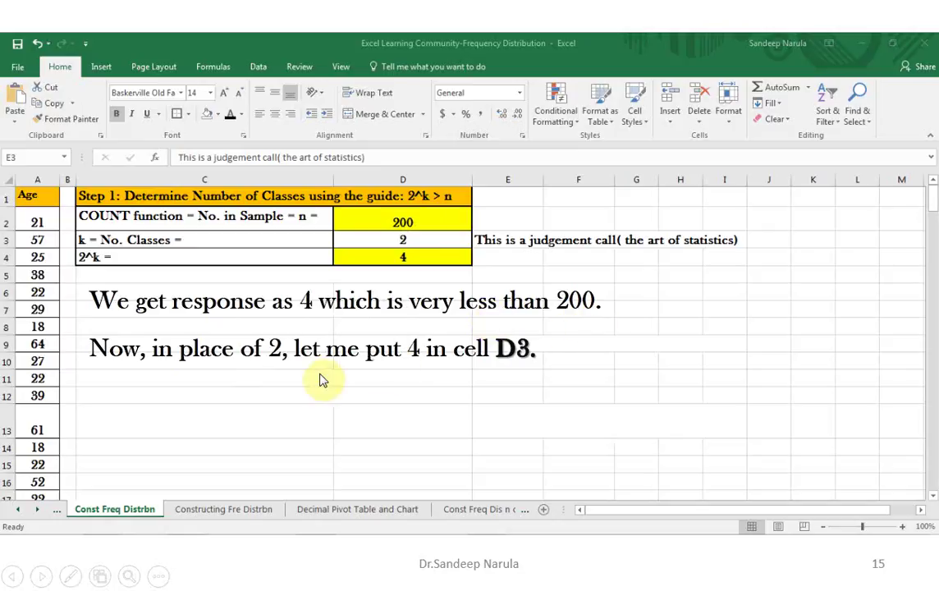
Step: Try k values 4, 6 and 9 in D3, then settle on 8 so 2^k is 256
{"action": "left_click", "coordinate": [459, 372]}
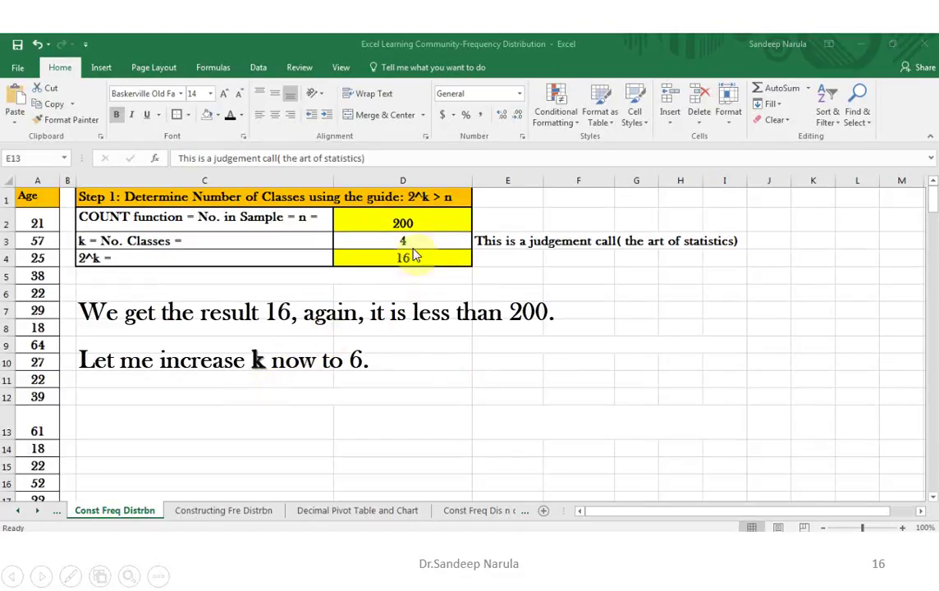
{"action": "left_click", "coordinate": [388, 342]}
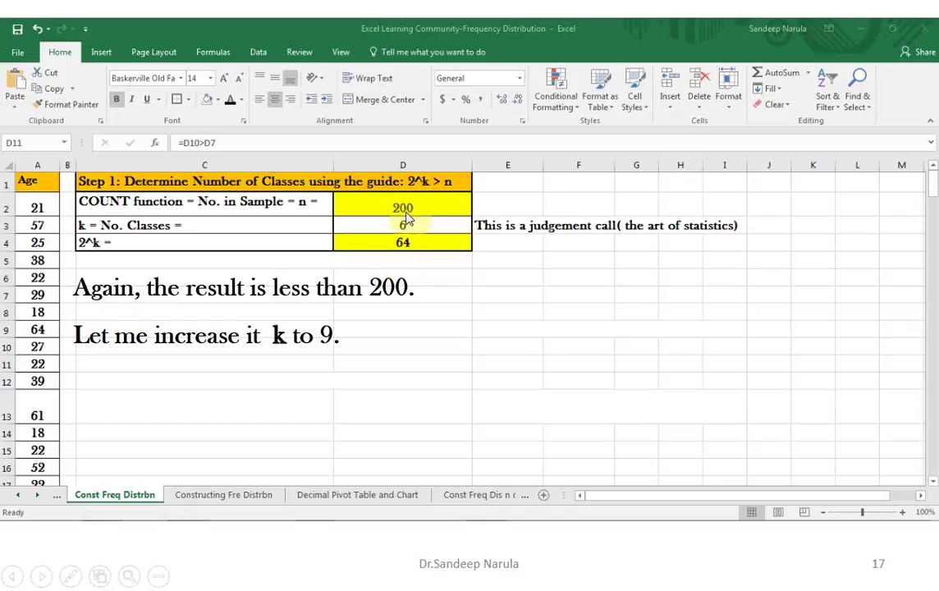
{"action": "left_click", "coordinate": [383, 305]}
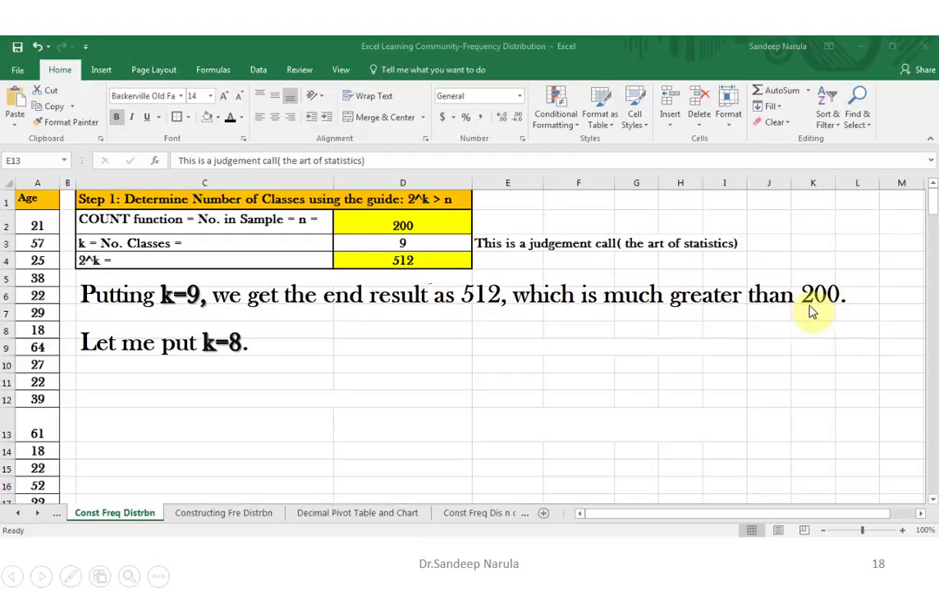
{"action": "left_click", "coordinate": [325, 403]}
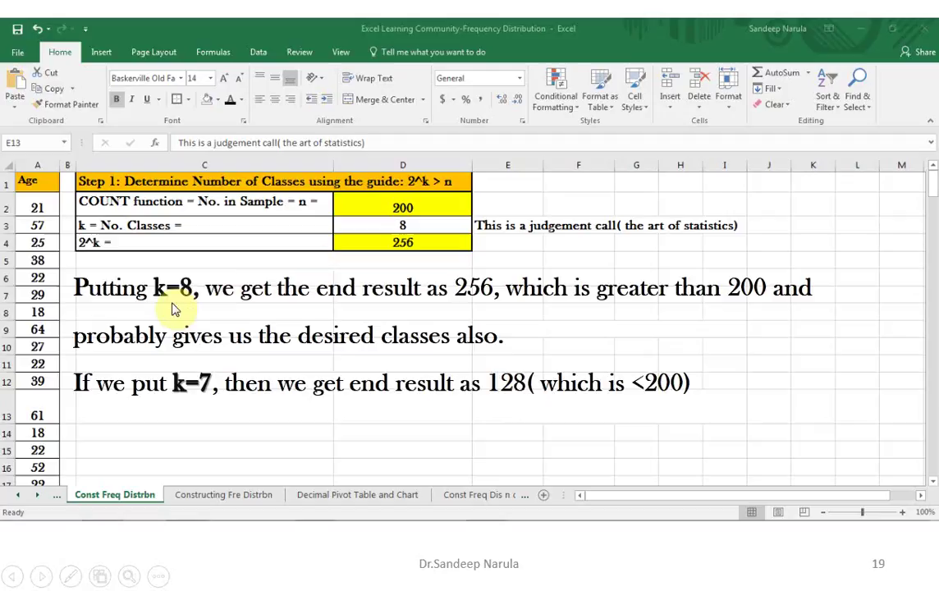
{"action": "left_click", "coordinate": [408, 247]}
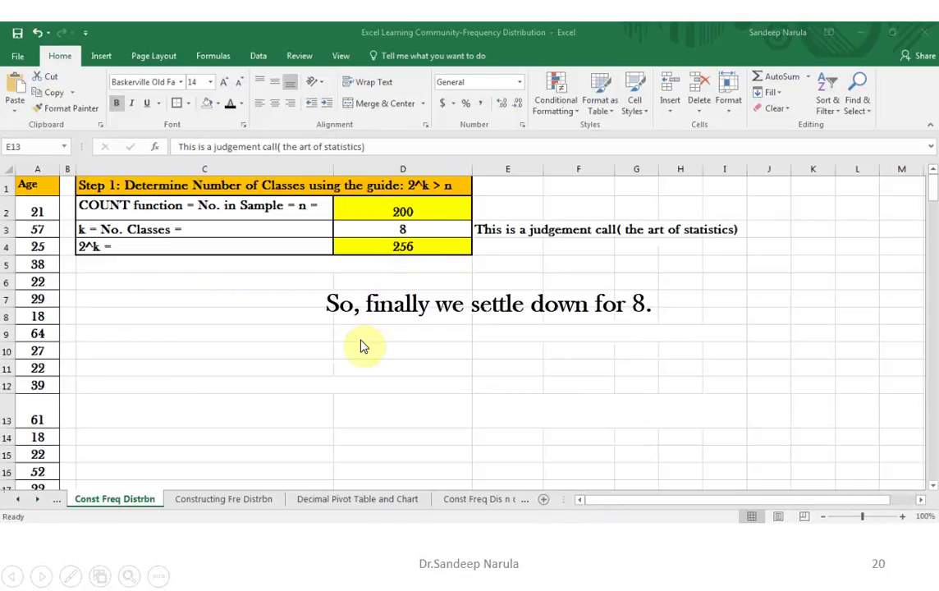
Step: Add the Step 2 class-width table and start =MAX(A2:A201) in D6
{"action": "left_click", "coordinate": [622, 326]}
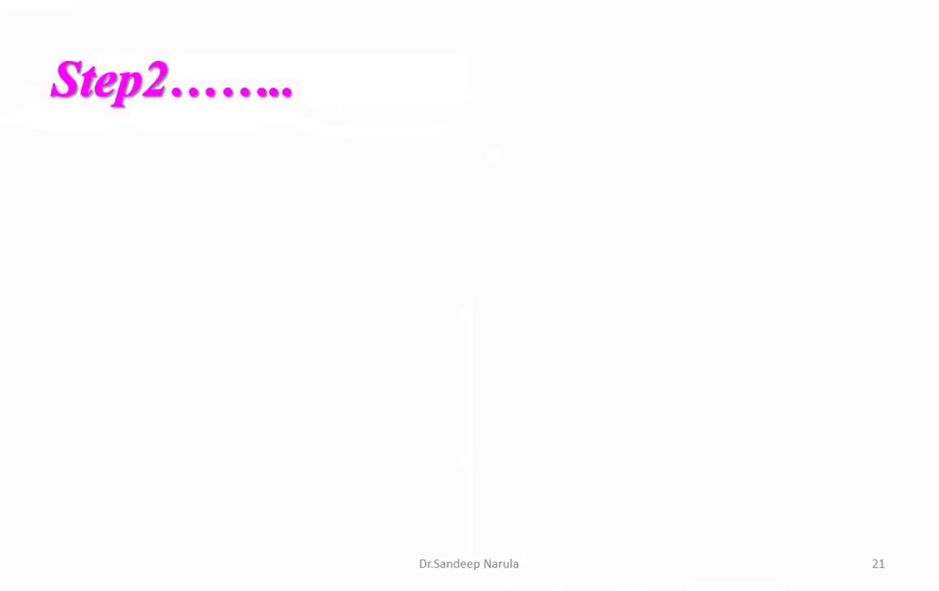
{"action": "key", "text": "Right"}
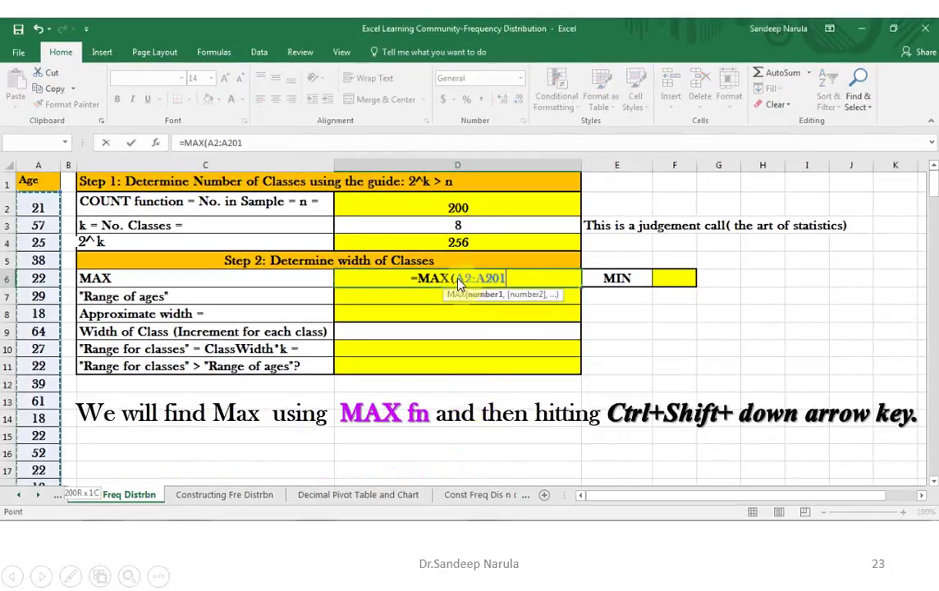
Step: Complete =MAX(A2:A201) in D6 returning 65 and enter =MIN(A2:A201) in F6 returning 18
{"action": "left_click", "coordinate": [514, 283]}
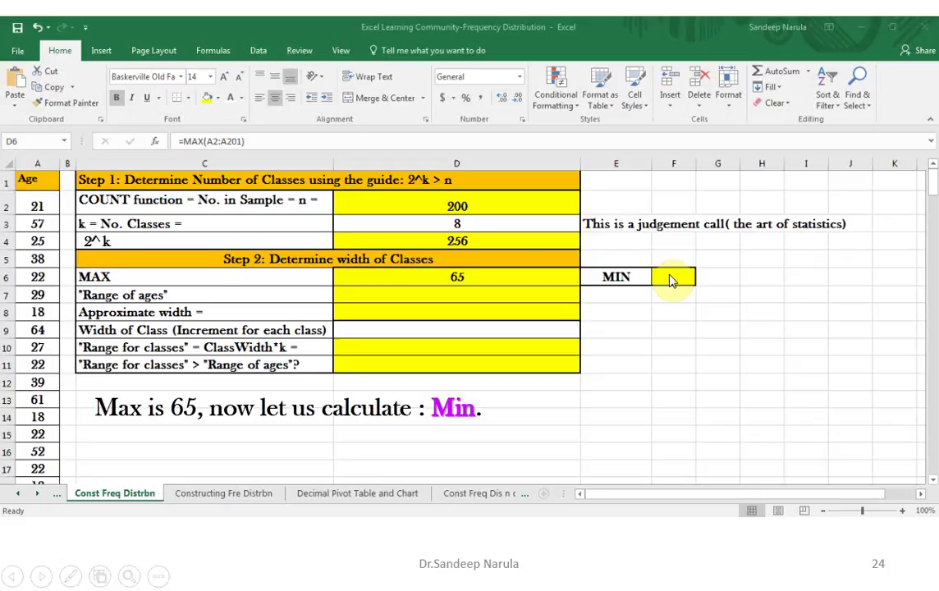
{"action": "key", "text": "Left"}
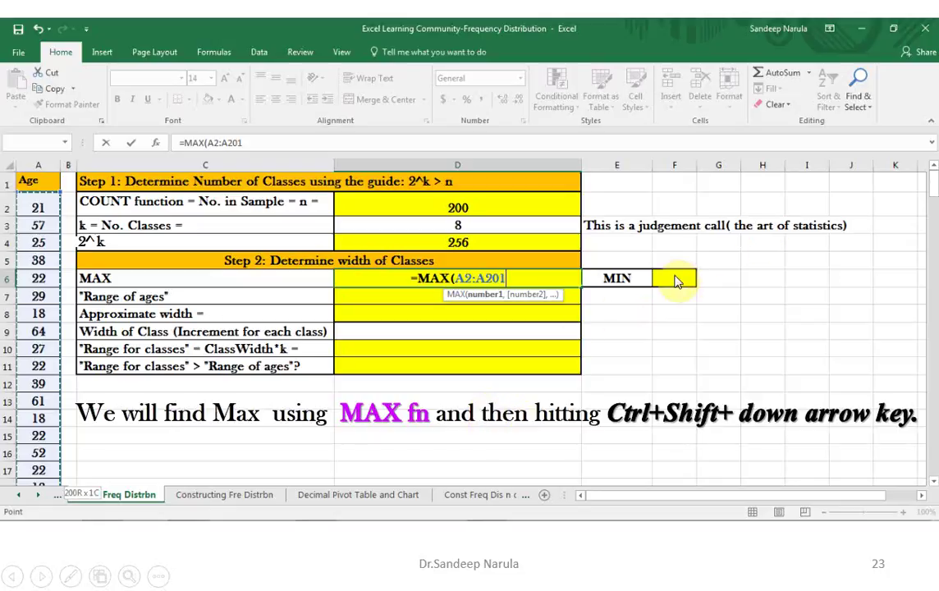
{"action": "key", "text": "Right"}
{"action": "key", "text": "Right"}
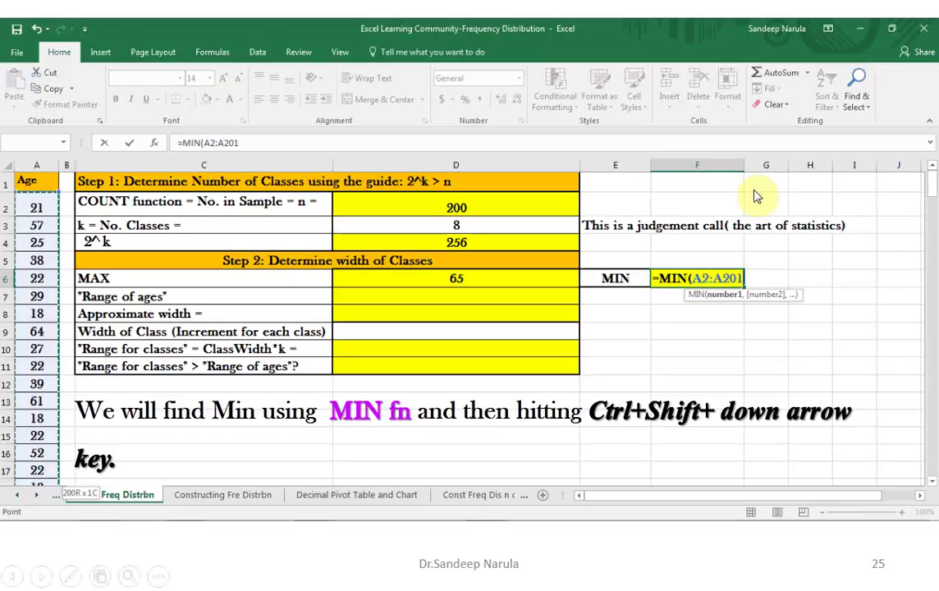
{"action": "left_click", "coordinate": [665, 350]}
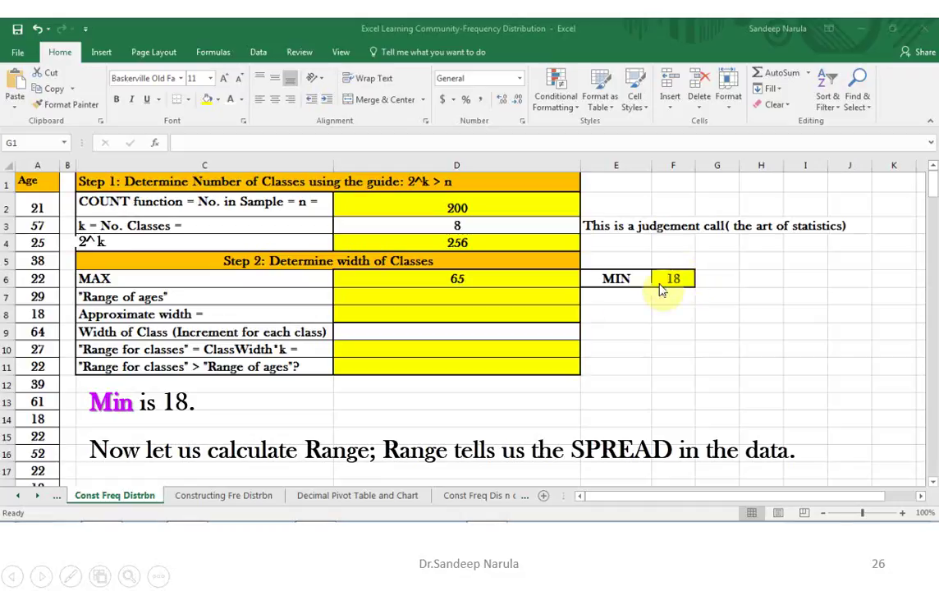
Step: Enter =D6-F6 in D7 for an age range of 47
{"action": "left_click", "coordinate": [466, 302]}
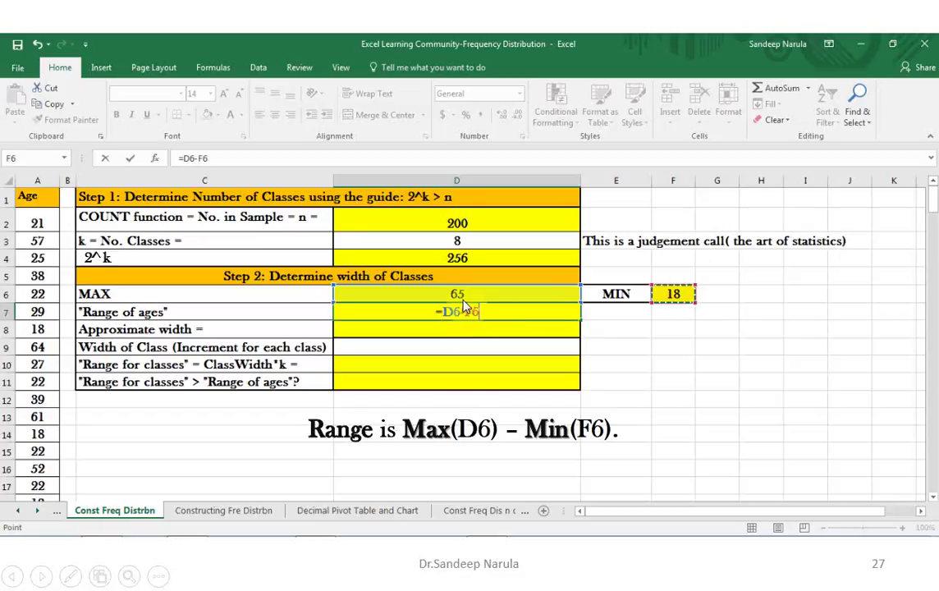
{"action": "left_click", "coordinate": [553, 312]}
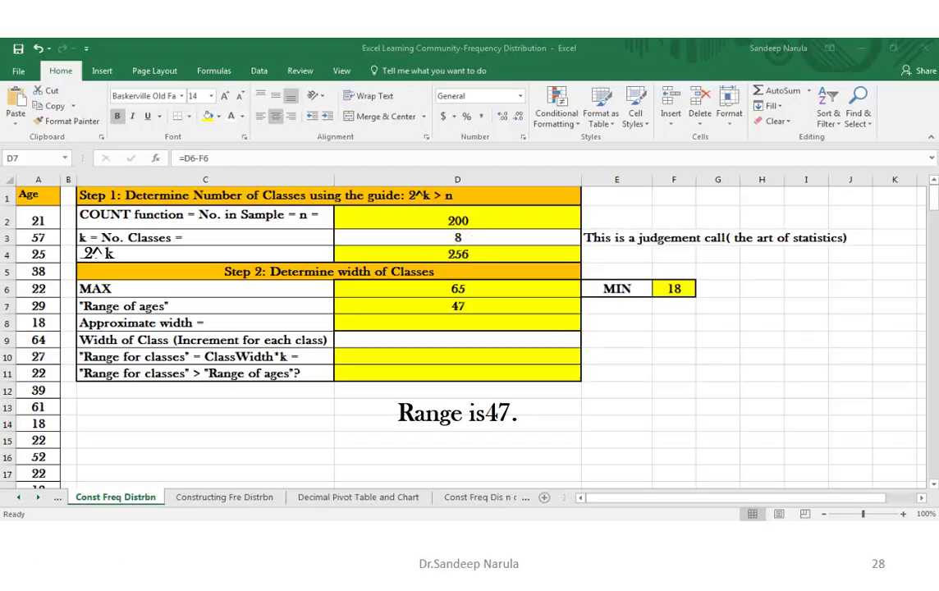
{"action": "left_click", "coordinate": [485, 297]}
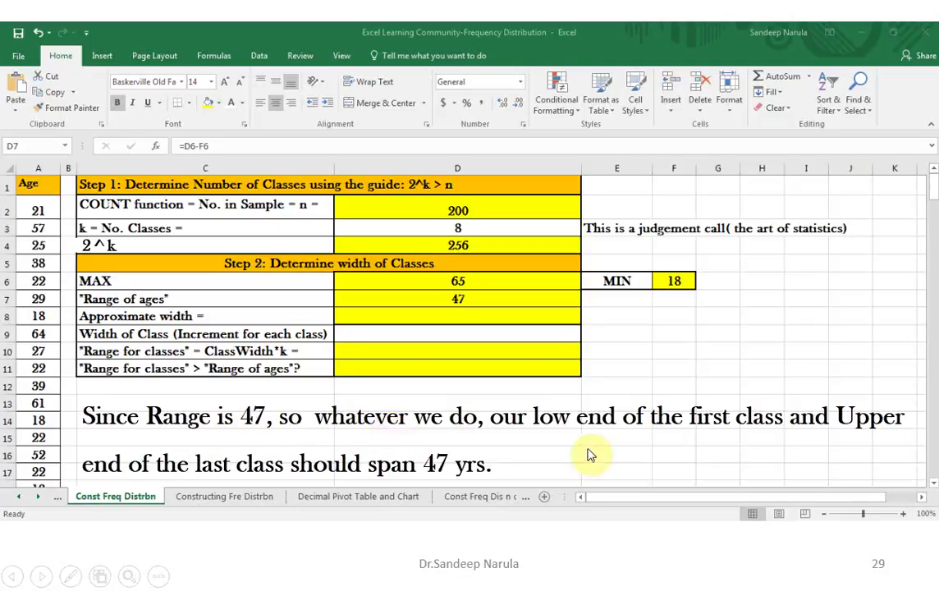
{"action": "left_click", "coordinate": [518, 472]}
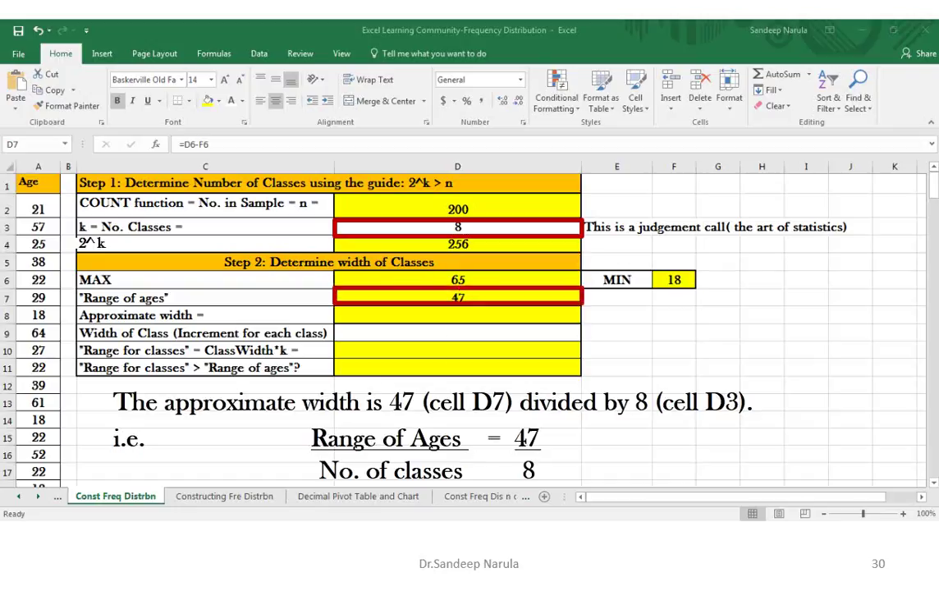
Step: Enter =D7/D3 in D8 for an approximate width of 5.875, and set class width 5 in D9
{"action": "key", "text": "Right"}
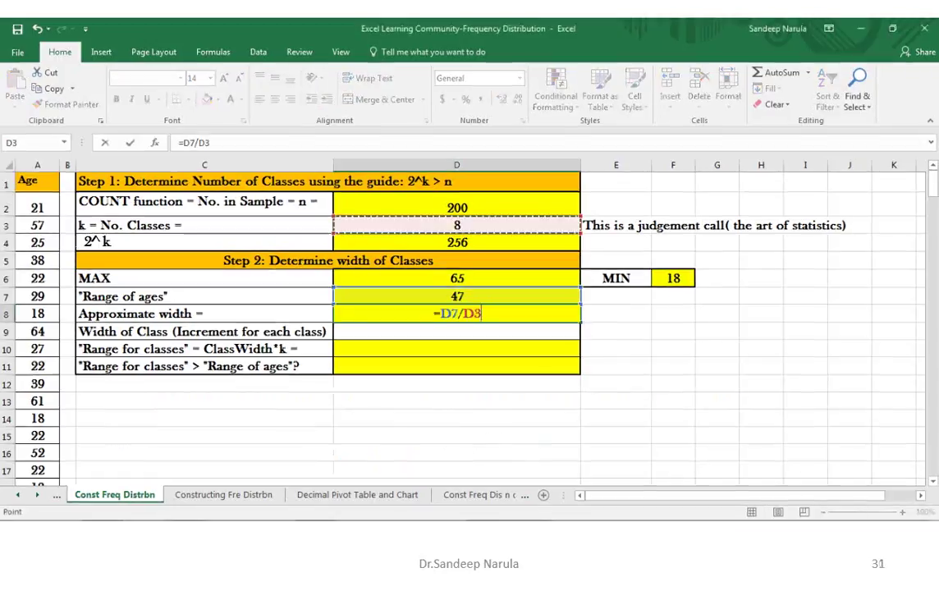
{"action": "key", "text": "Right"}
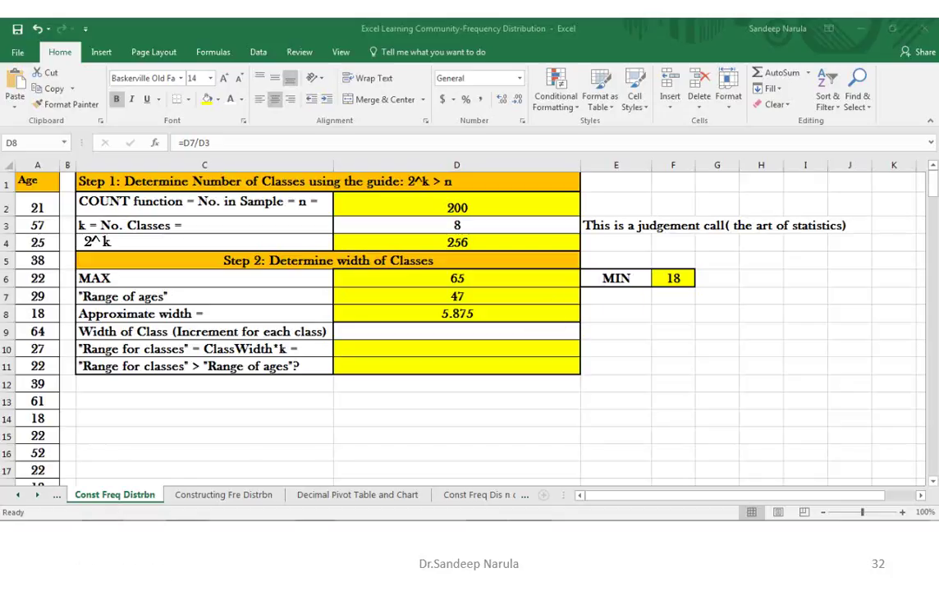
{"action": "key", "text": "Right"}
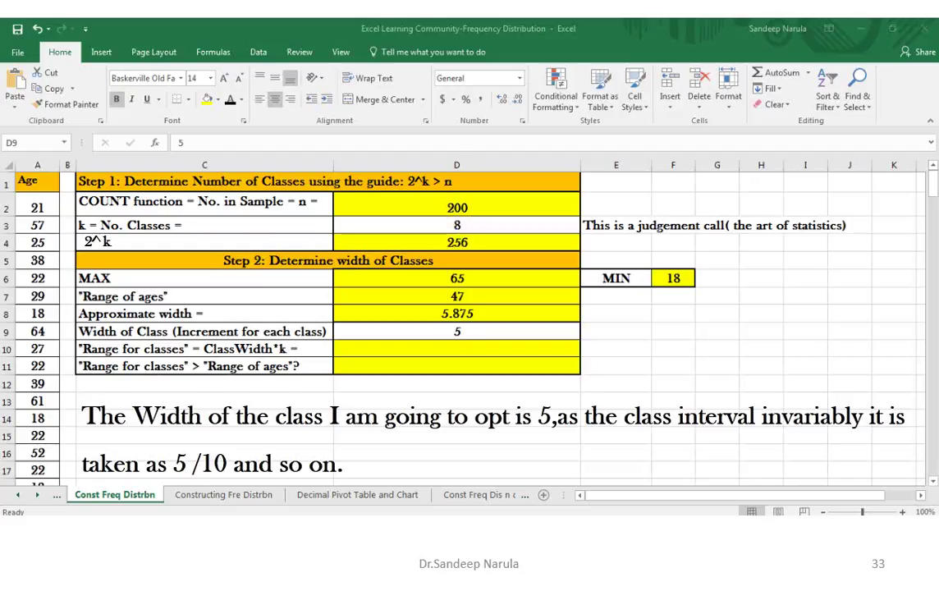
Step: Enter =D9*D3 in D10, giving a class range of 40, below the 47-year age range
{"action": "key", "text": "Right"}
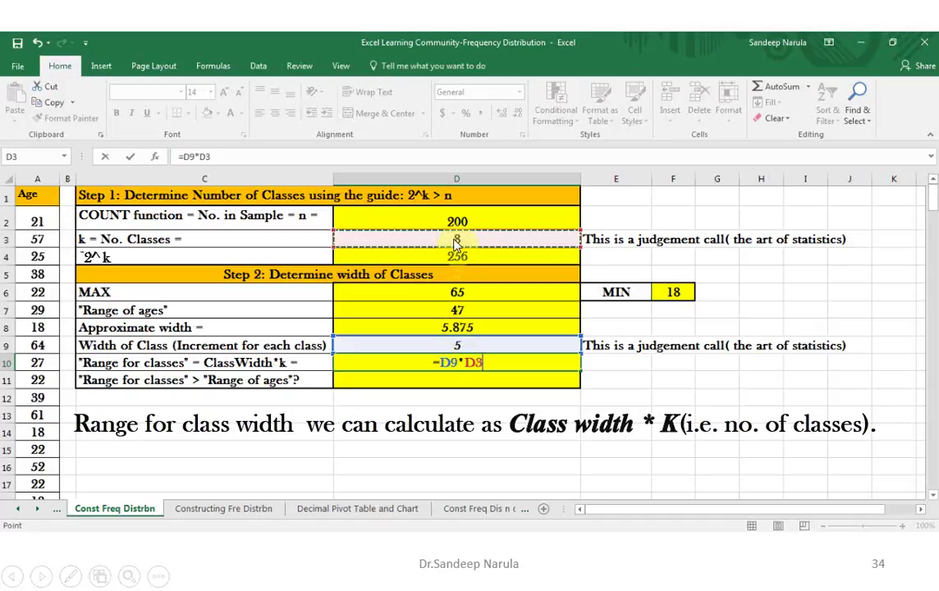
{"action": "left_click", "coordinate": [460, 302]}
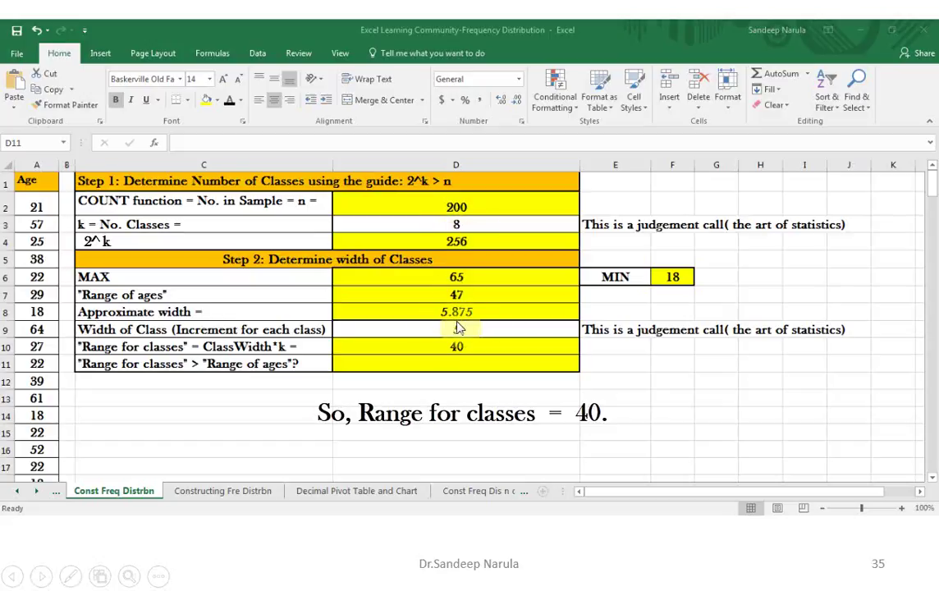
{"action": "left_click", "coordinate": [462, 236]}
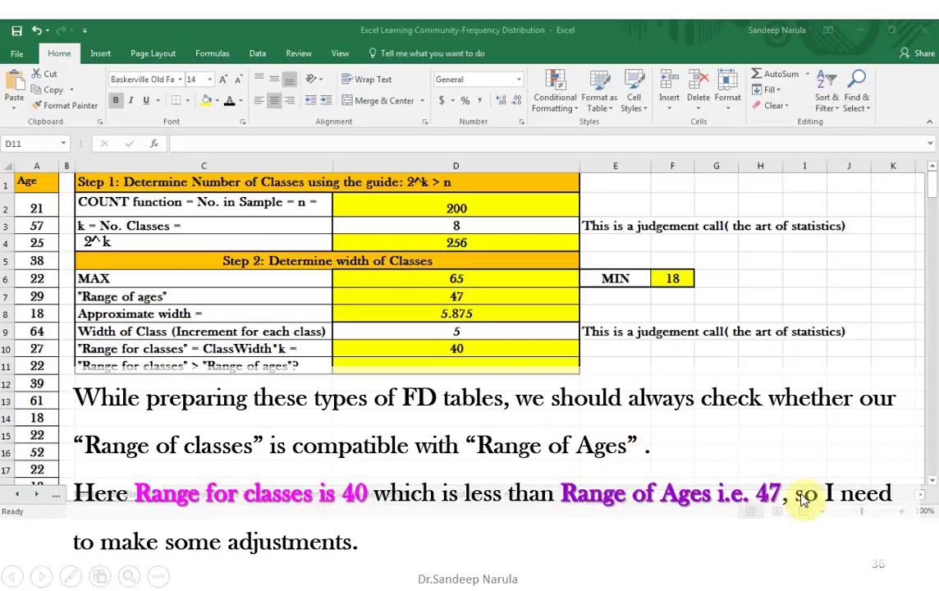
{"action": "left_click", "coordinate": [458, 484]}
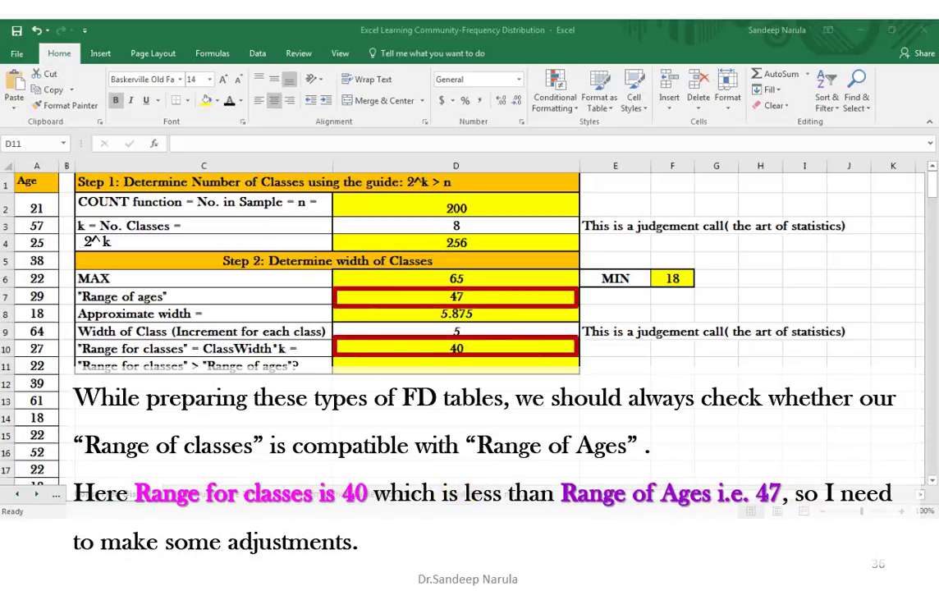
{"action": "key", "text": "Right"}
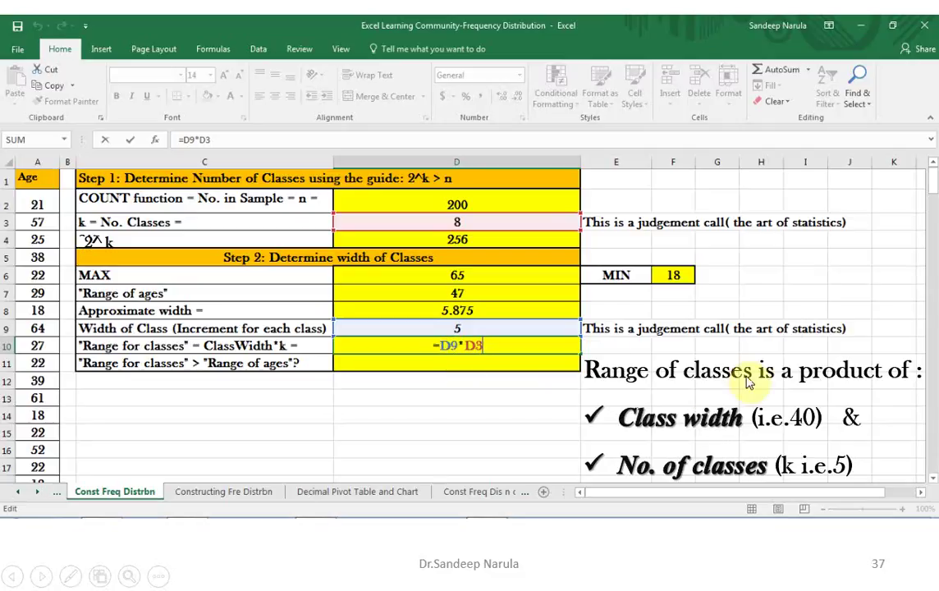
{"action": "left_click", "coordinate": [474, 360]}
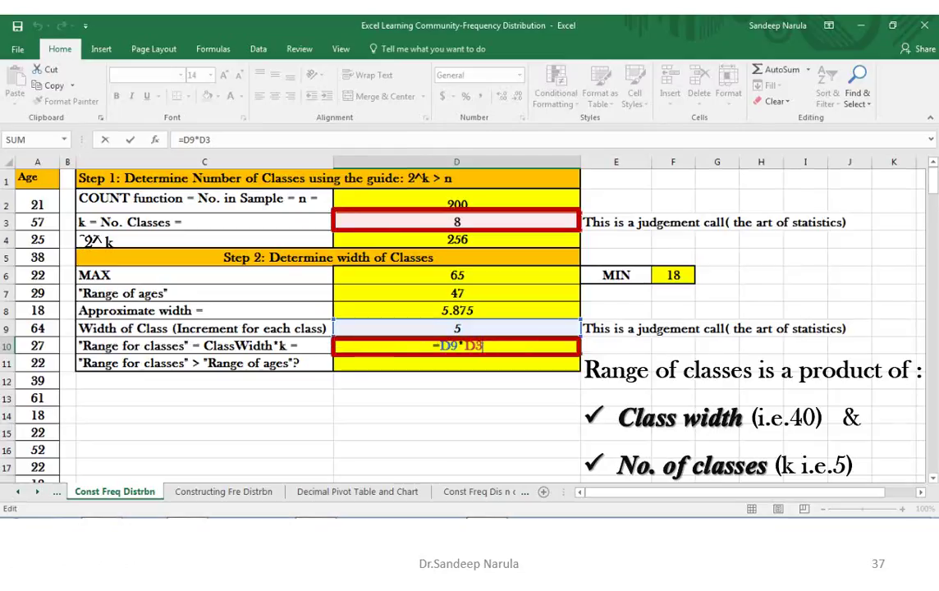
{"action": "key", "text": "Right"}
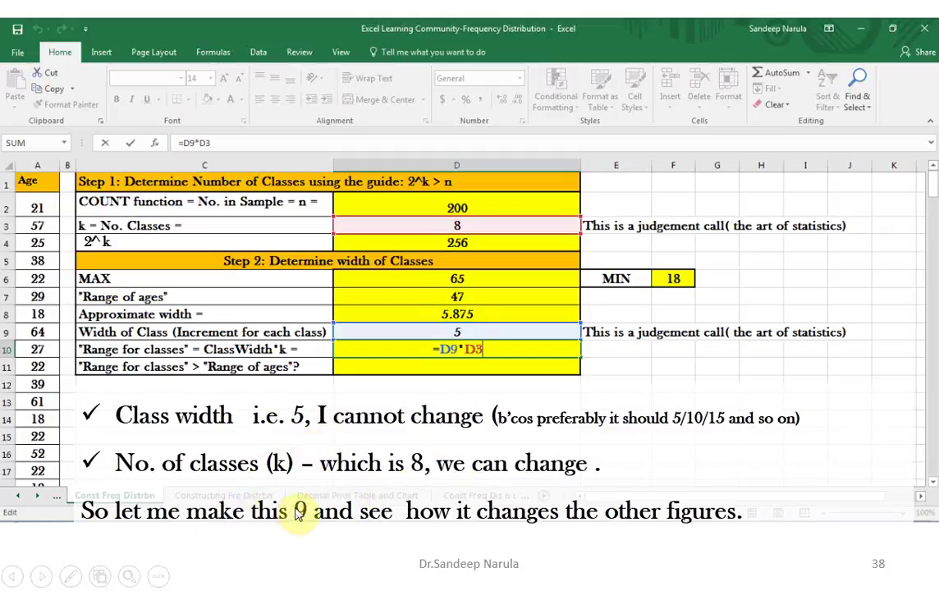
{"action": "left_click", "coordinate": [527, 454]}
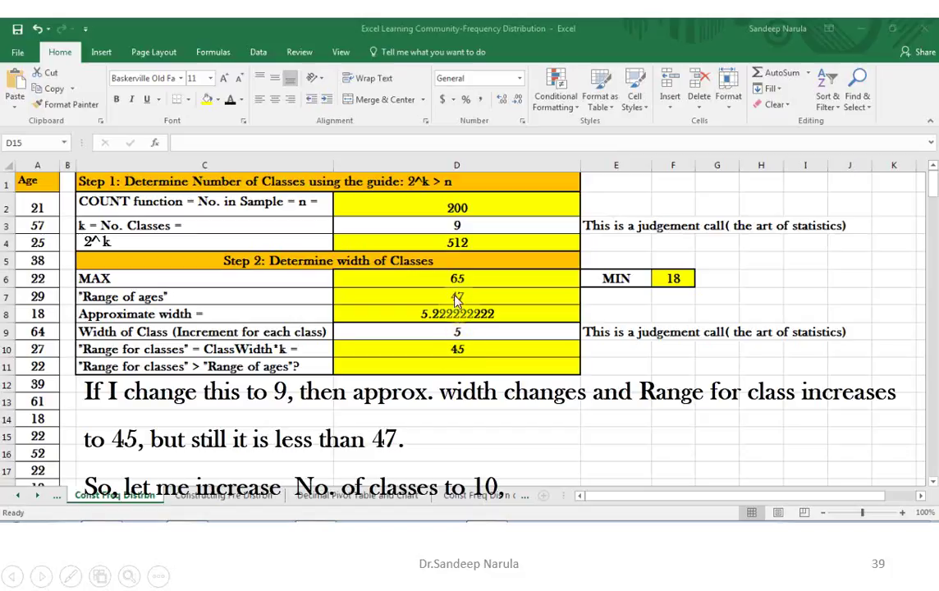
{"action": "left_click", "coordinate": [450, 362]}
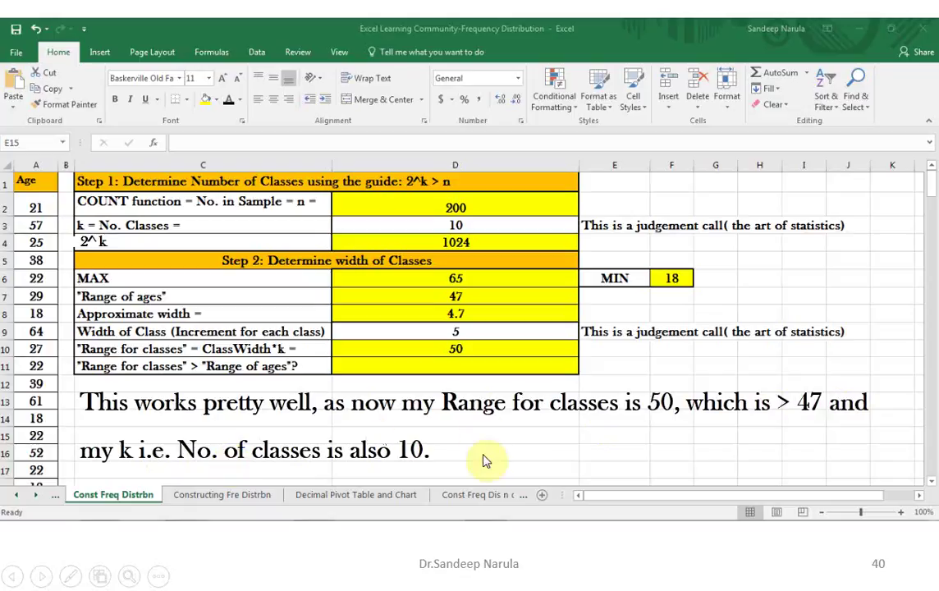
{"action": "left_click", "coordinate": [466, 230]}
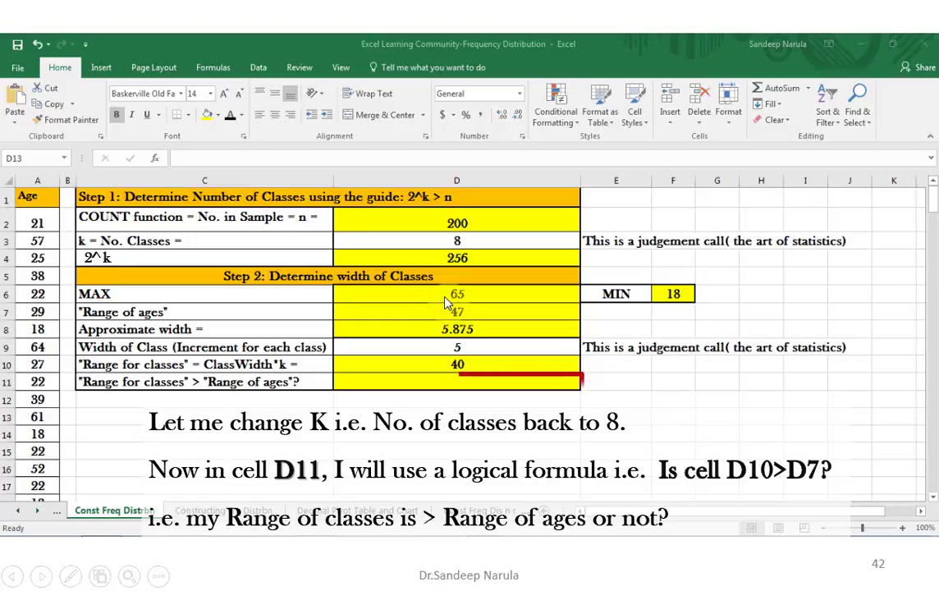
Step: Add the =D10>D7 check in D11, which returns FALSE, then raise the class count in D3 to 9 and then 10
{"action": "key", "text": "Right"}
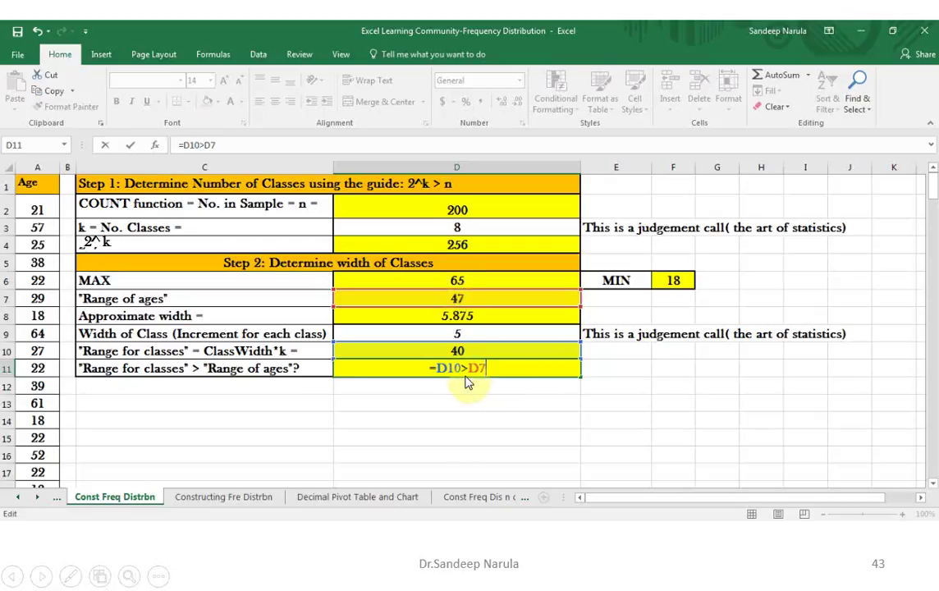
{"action": "left_click", "coordinate": [525, 372]}
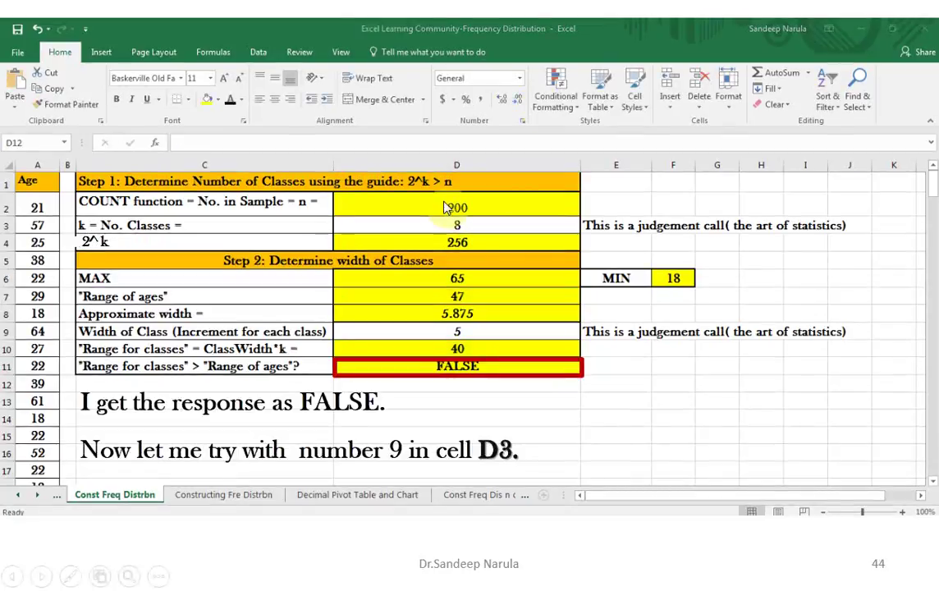
{"action": "left_click", "coordinate": [449, 372]}
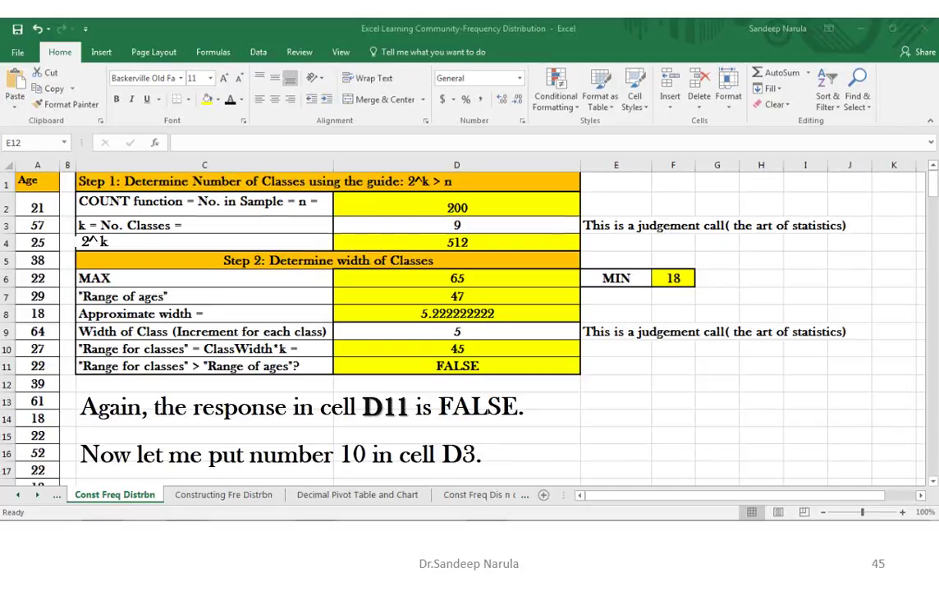
{"action": "key", "text": "Right"}
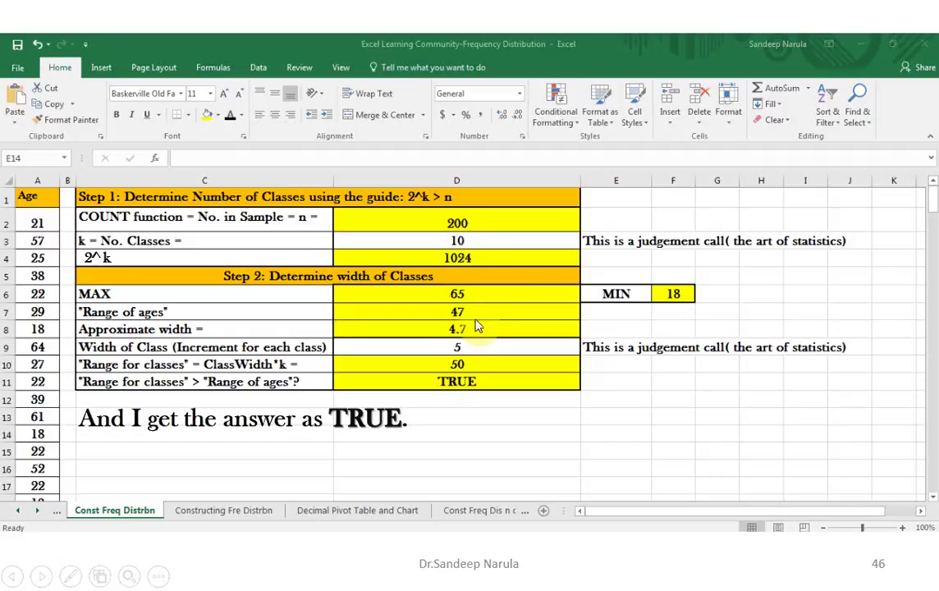
{"action": "key", "text": "Right"}
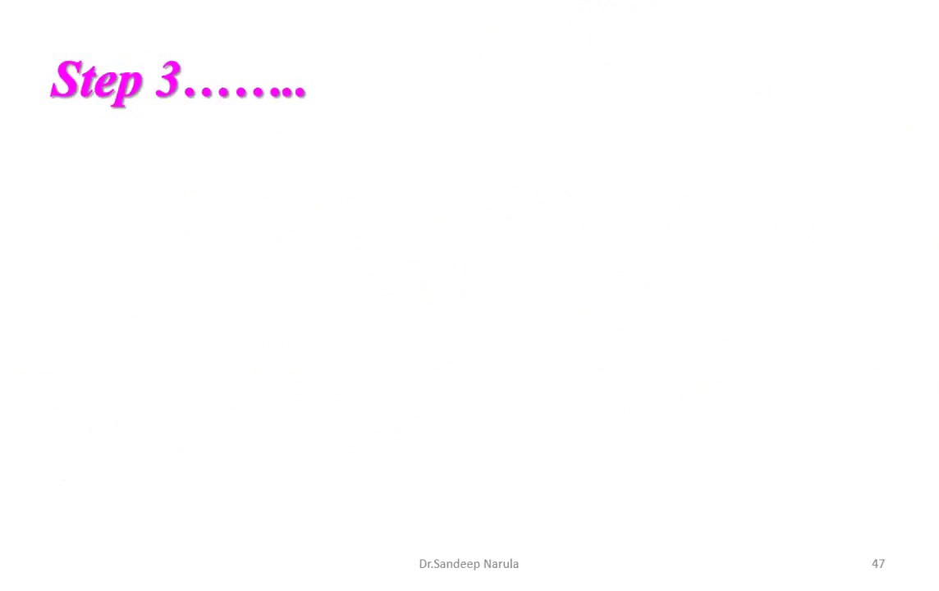
Step: Enter 15 as the first class's lower limit in D13 of the Step 3 class-limits table
{"action": "key", "text": "Right"}
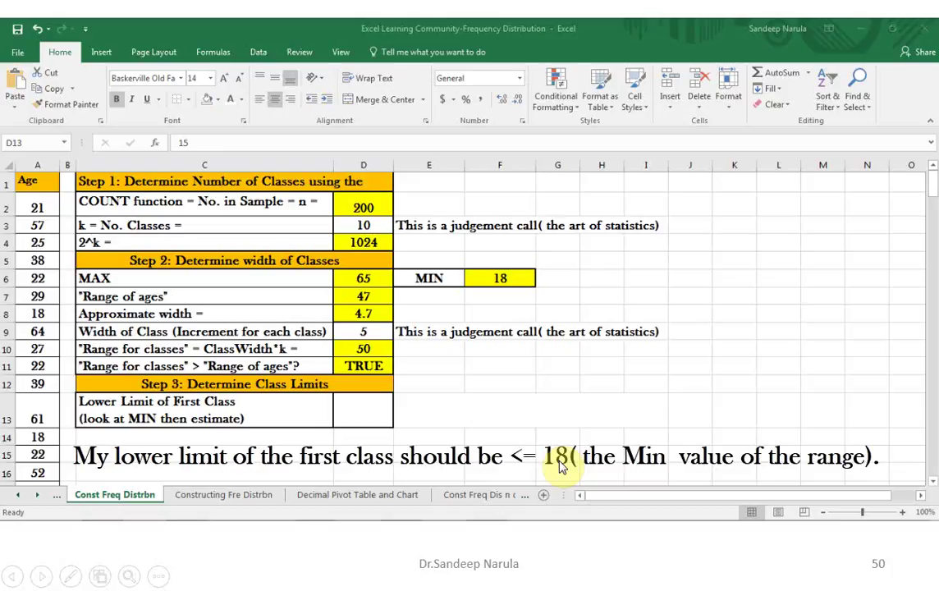
{"action": "left_click", "coordinate": [355, 408]}
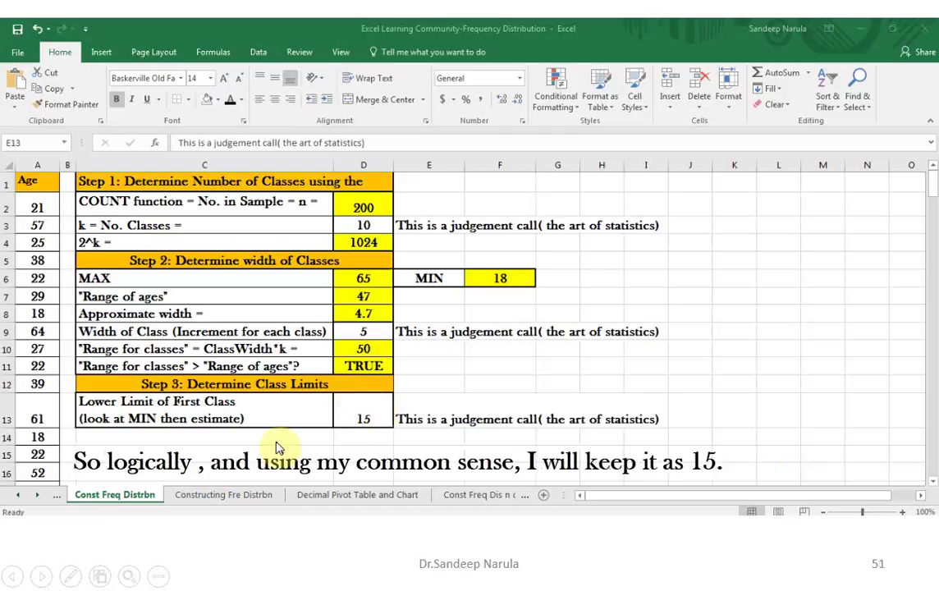
Step: Advance to the sheet with the empty Lower, Upper, Age Class and Frequency table
{"action": "left_click", "coordinate": [708, 472]}
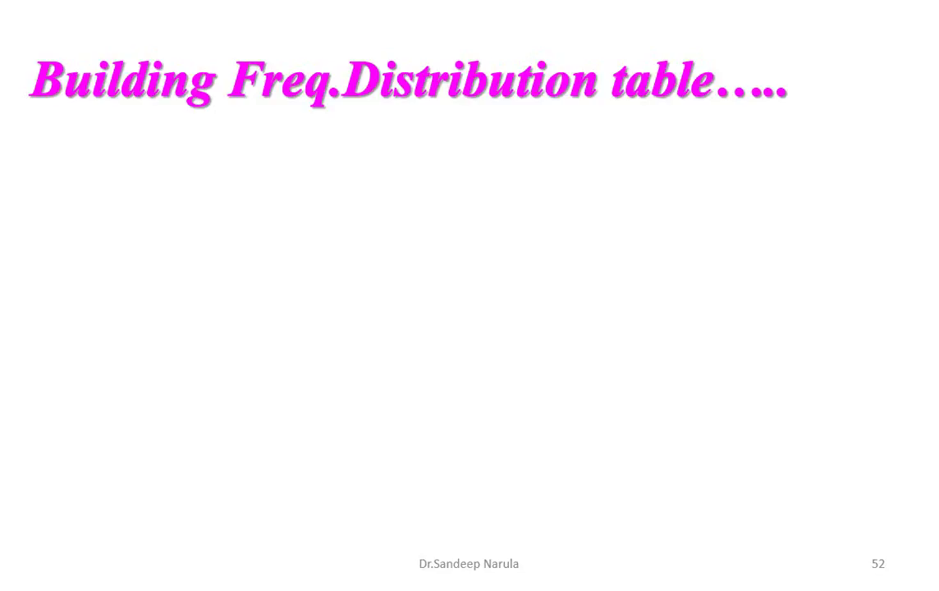
{"action": "key", "text": "Right"}
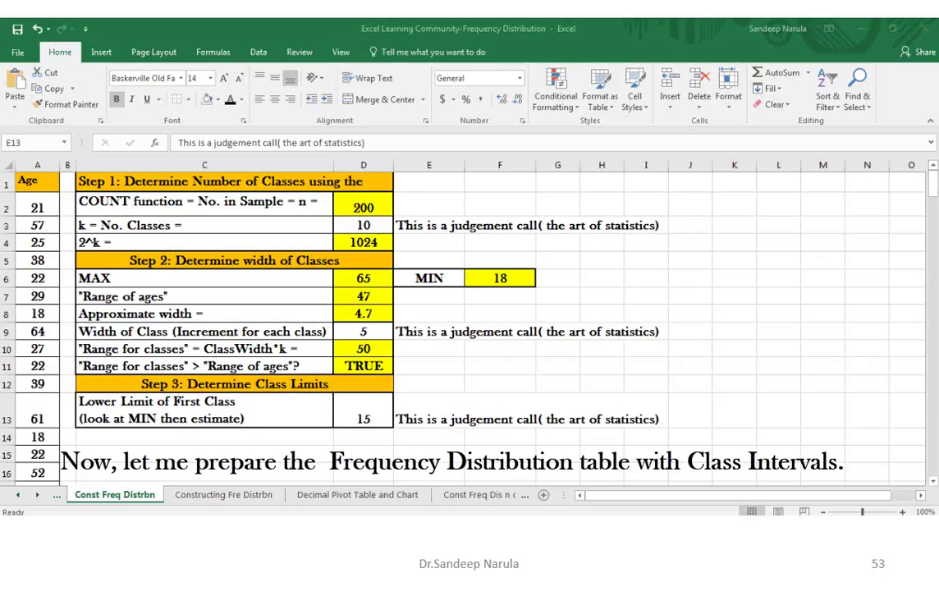
{"action": "key", "text": "Right"}
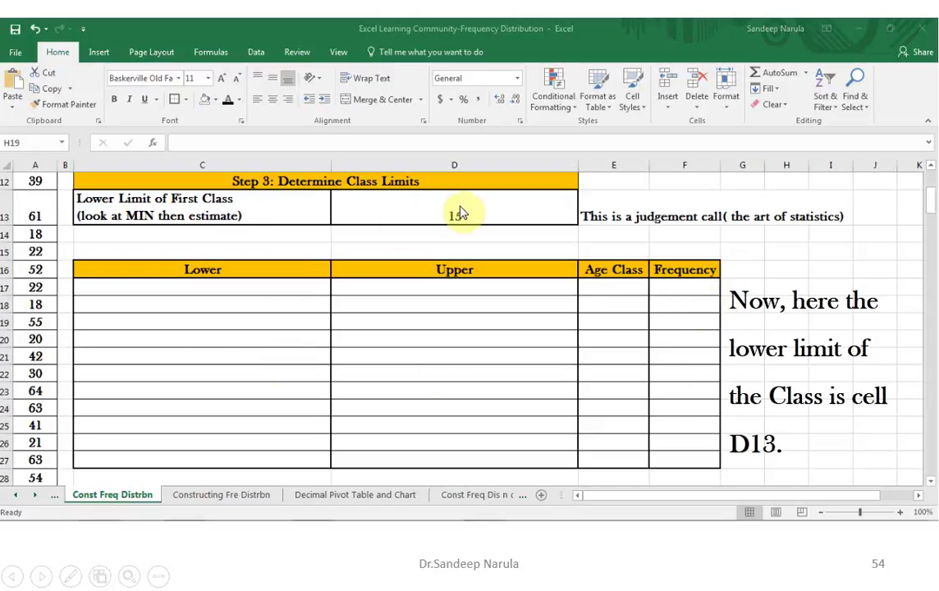
Step: Enter 15 in C16 and the upper-limit formula =C16+$D$9 in D16
{"action": "left_click", "coordinate": [280, 288]}
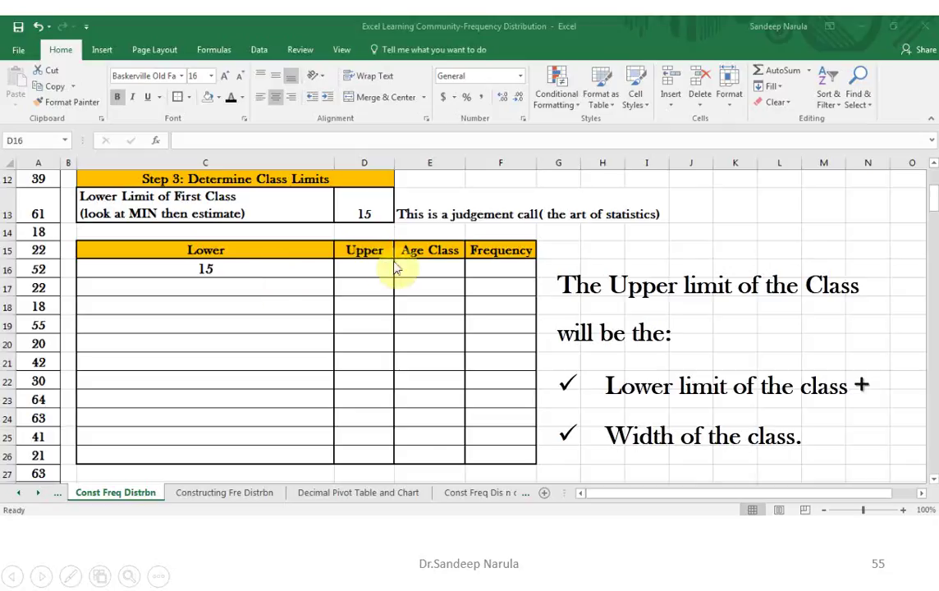
{"action": "key", "text": "Right"}
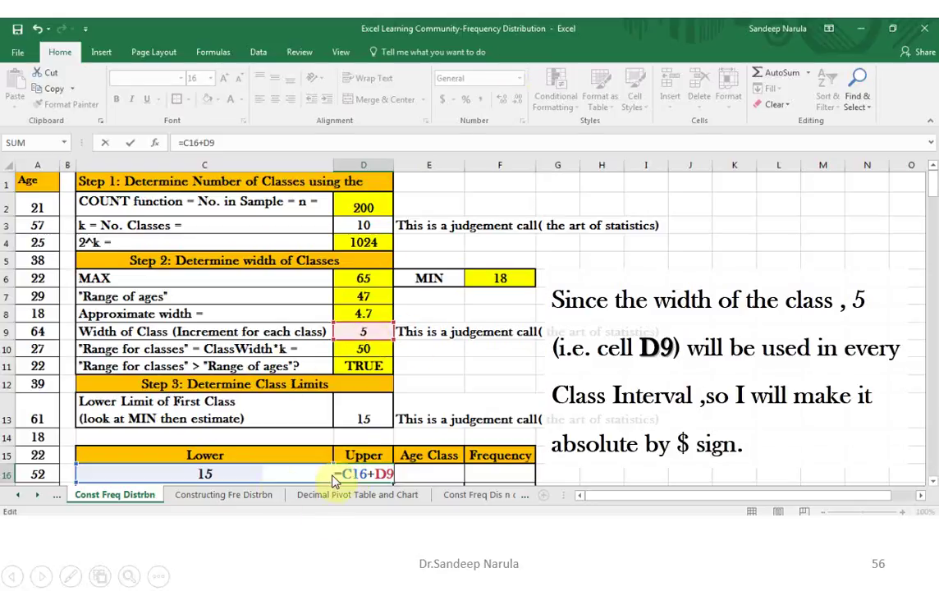
{"action": "left_click", "coordinate": [380, 476]}
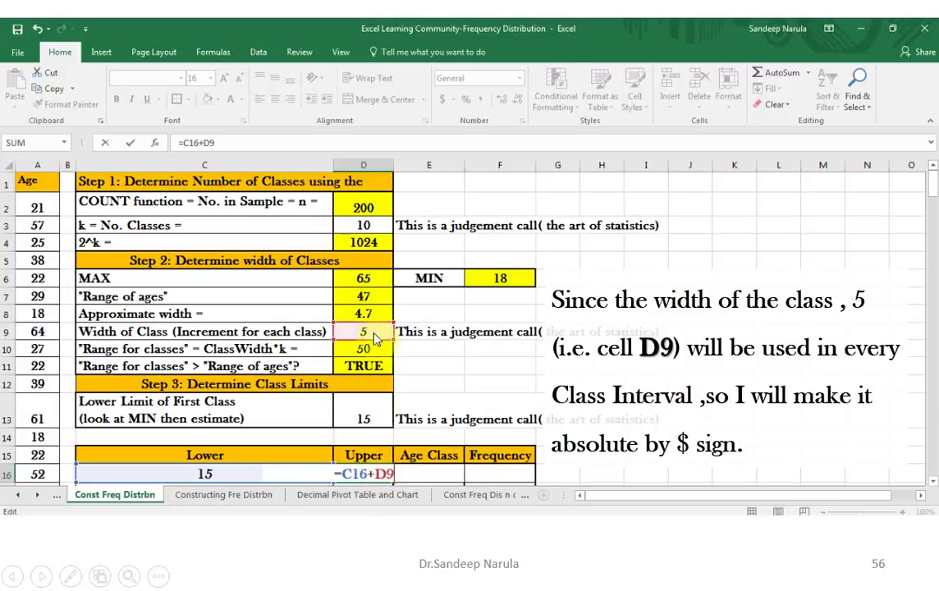
{"action": "left_click", "coordinate": [379, 476]}
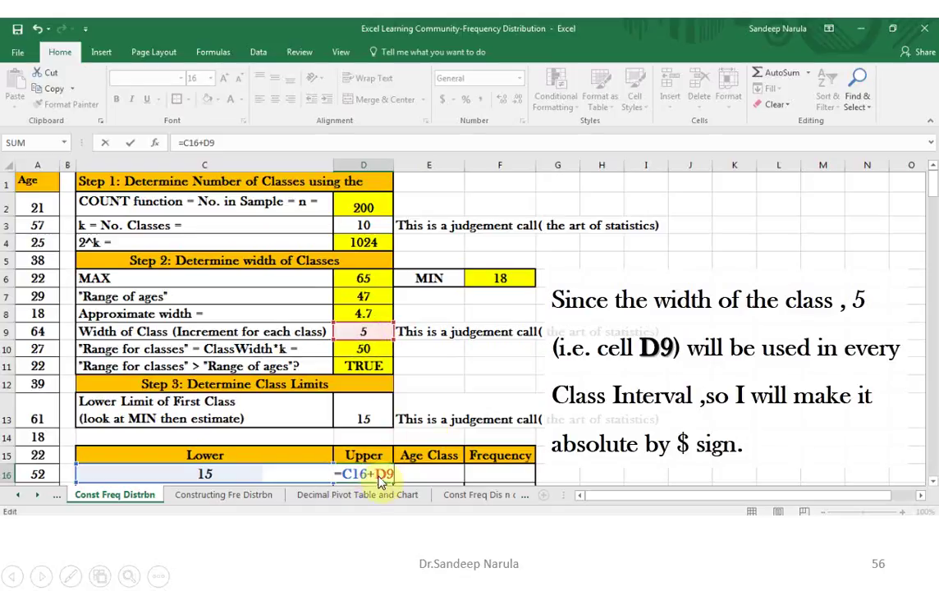
{"action": "key", "text": "F4"}
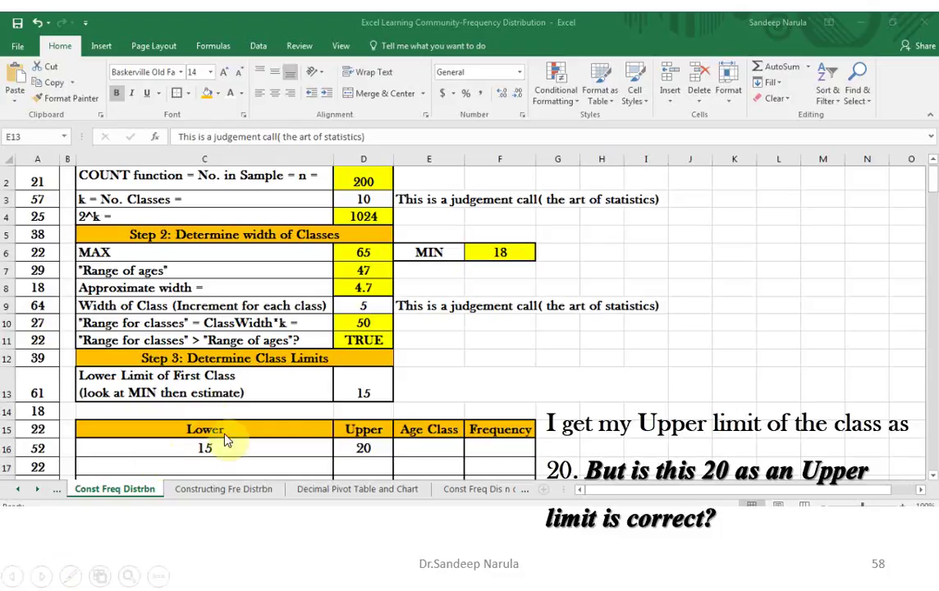
Step: Step through the notes explaining why the upper limit of 20 should be 19
{"action": "left_click", "coordinate": [367, 305]}
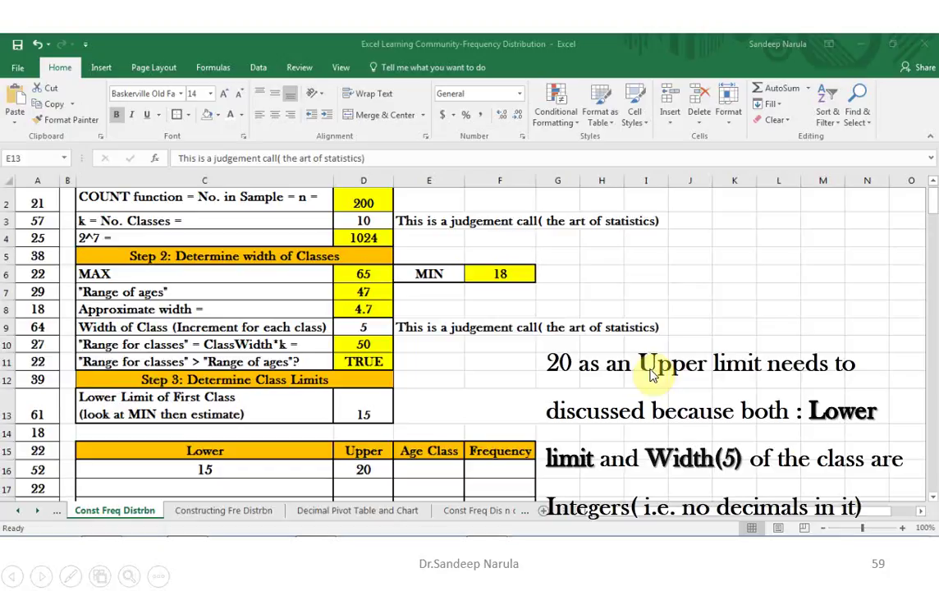
{"action": "left_click", "coordinate": [450, 468]}
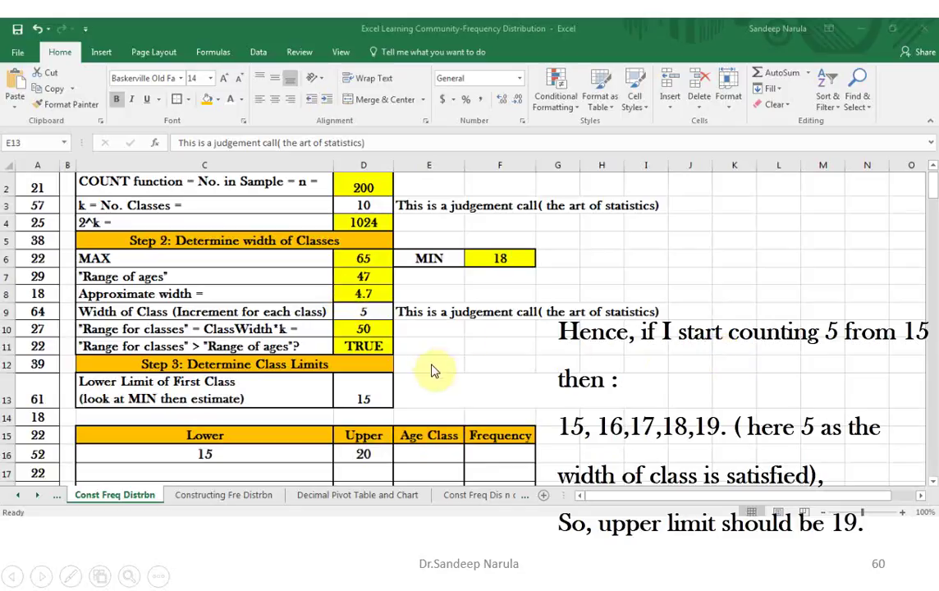
Step: Change D16 to =C16+$D$9-1 and fill the lower and upper formulas to row 17
{"action": "left_click", "coordinate": [384, 459]}
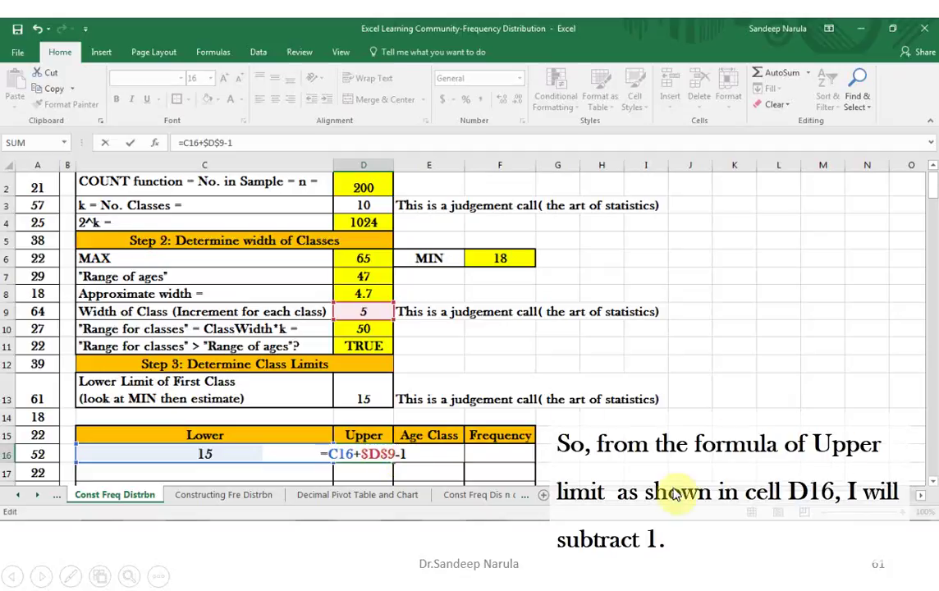
{"action": "left_click", "coordinate": [823, 510]}
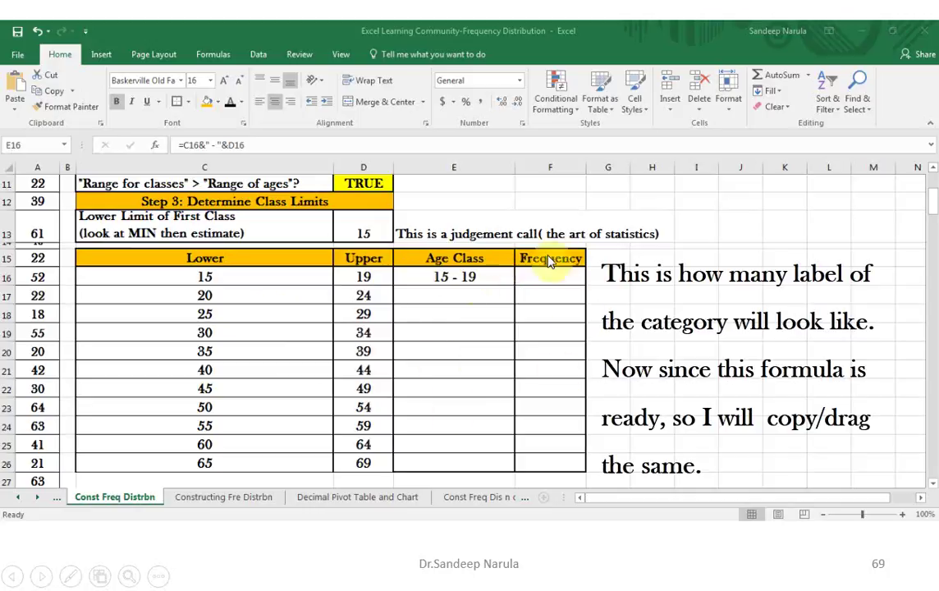
Step: Copy the E16 age class formula down to E26, giving labels 15 - 19 to 65 - 69
{"action": "left_click", "coordinate": [494, 285]}
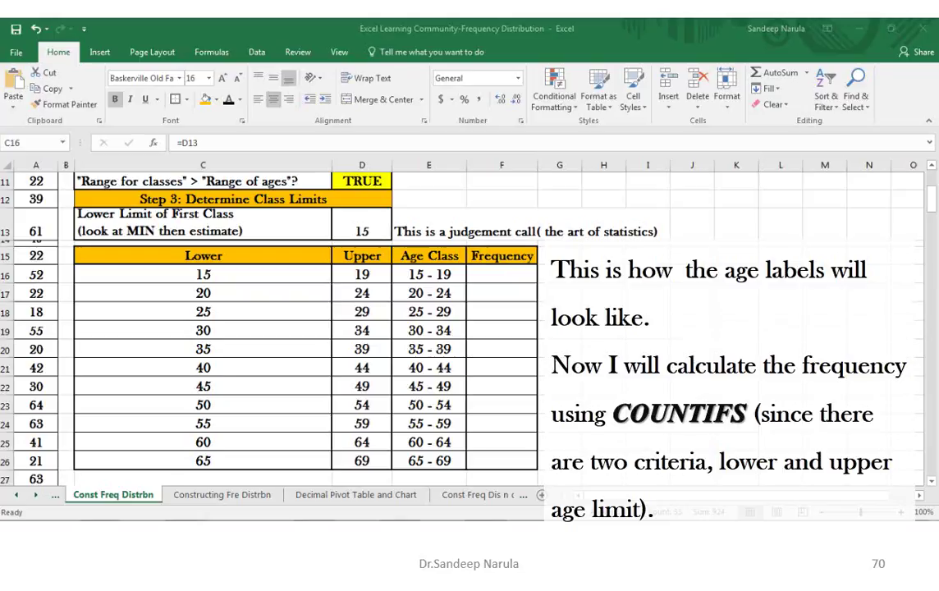
Step: Enter the COUNTIFS formula in F16 and fill to F26, giving counts from 13 to 4 totalling 200
{"action": "left_click", "coordinate": [463, 293]}
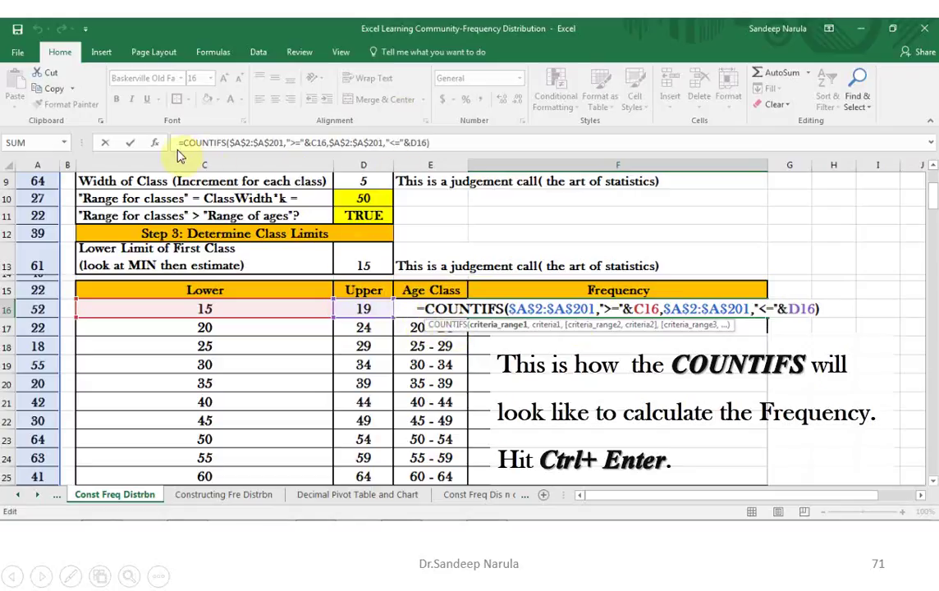
{"action": "left_click", "coordinate": [648, 350]}
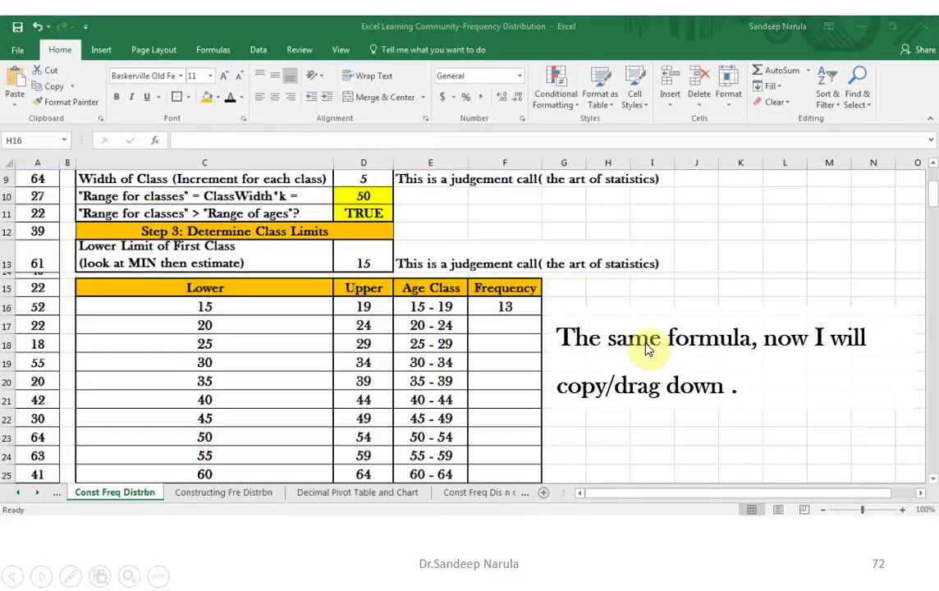
{"action": "left_click", "coordinate": [513, 314]}
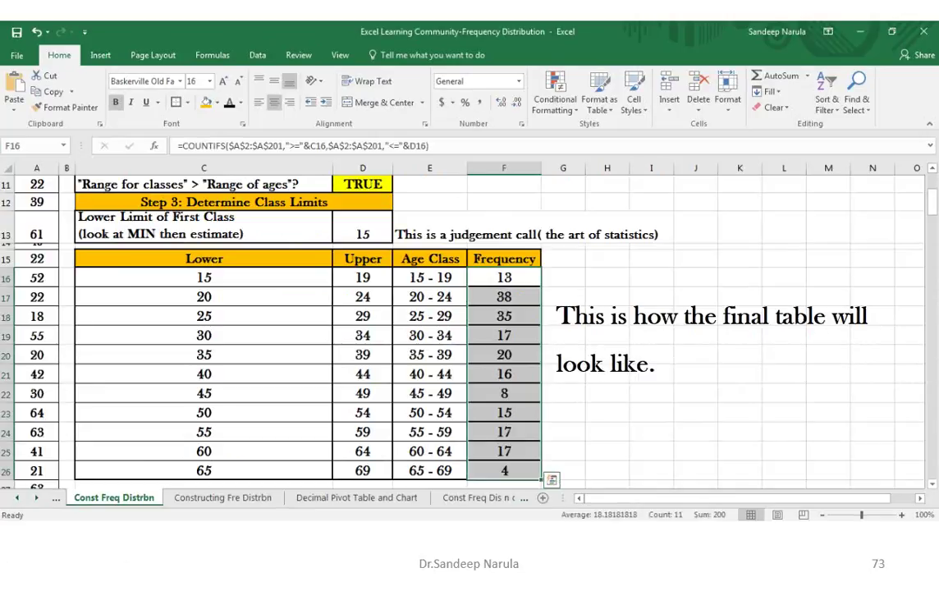
{"action": "key", "text": "Right"}
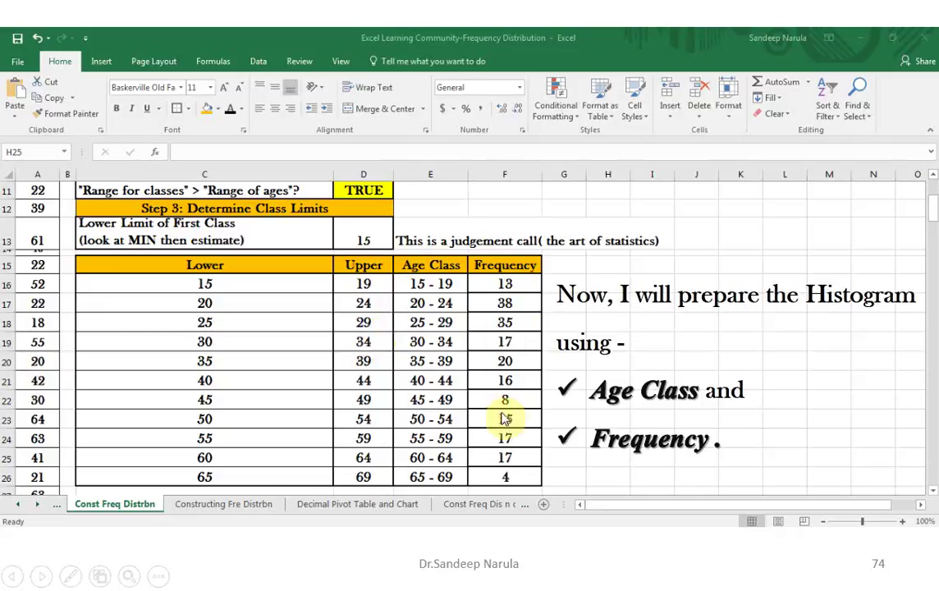
Step: Chart E15:F26 as a Clustered Column chart via Recommended Charts
{"action": "left_click", "coordinate": [473, 461]}
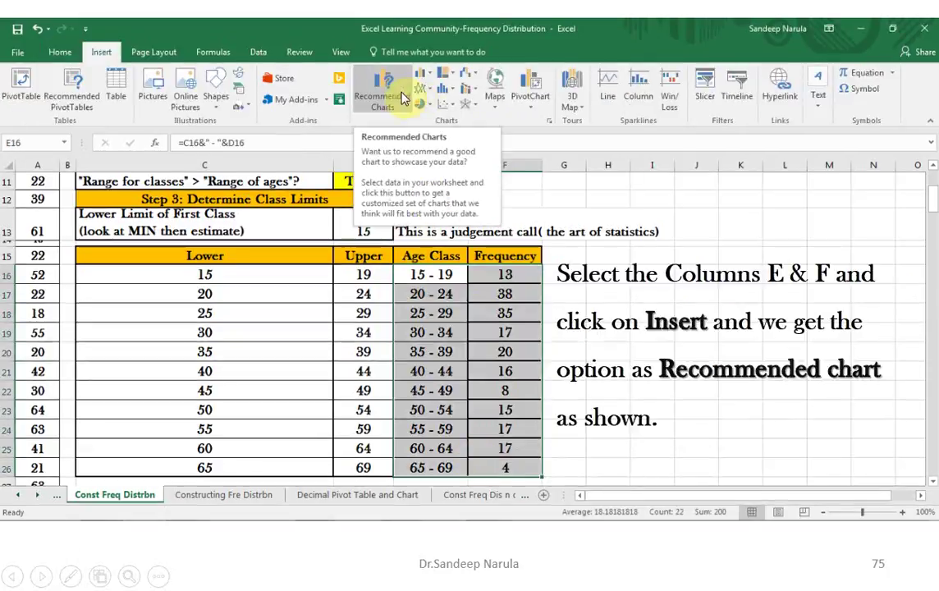
{"action": "left_click", "coordinate": [610, 328]}
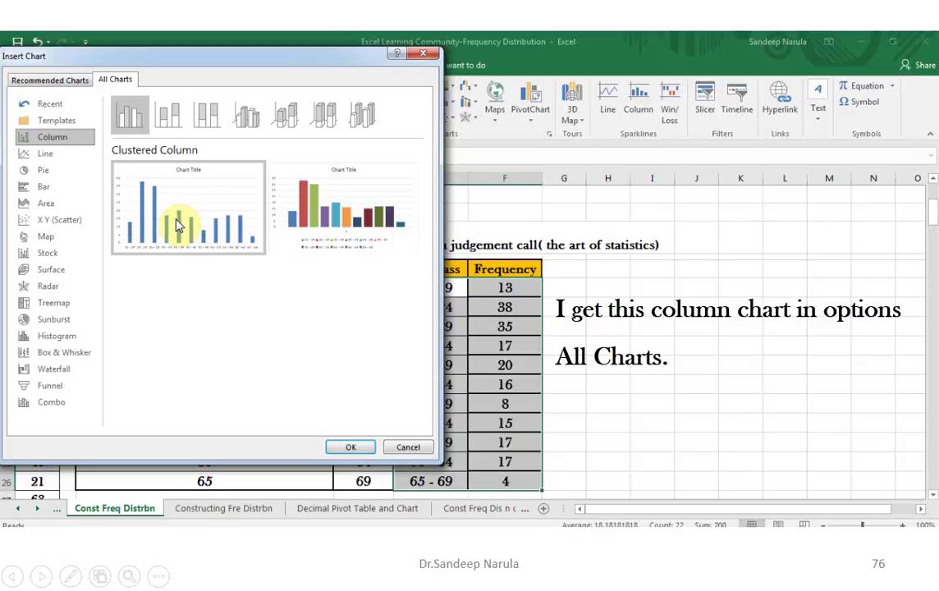
{"action": "left_click", "coordinate": [287, 353]}
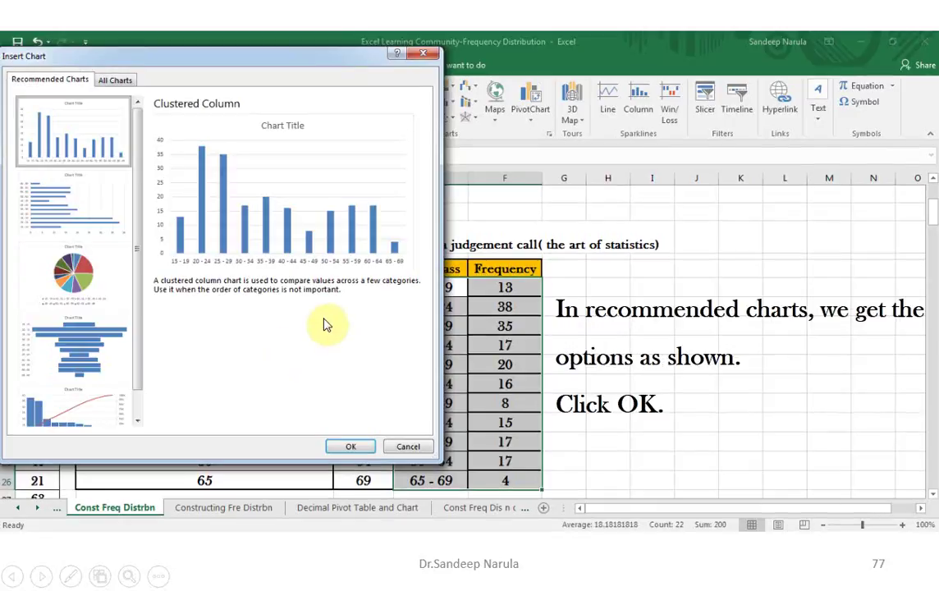
{"action": "left_click", "coordinate": [485, 228]}
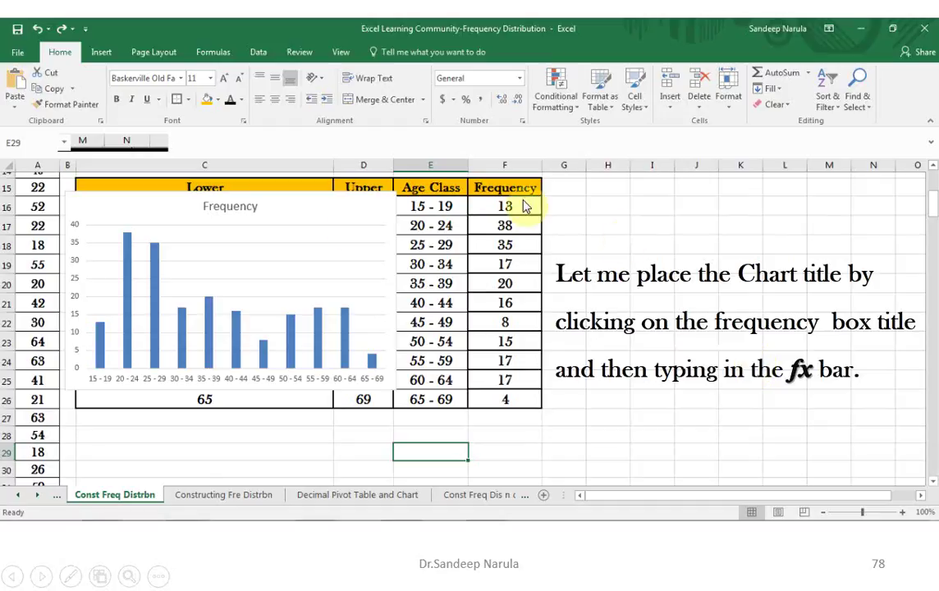
Step: Retitle the chart 'Number of Transactions by Age group' and open Format Data Series
{"action": "left_click", "coordinate": [350, 230]}
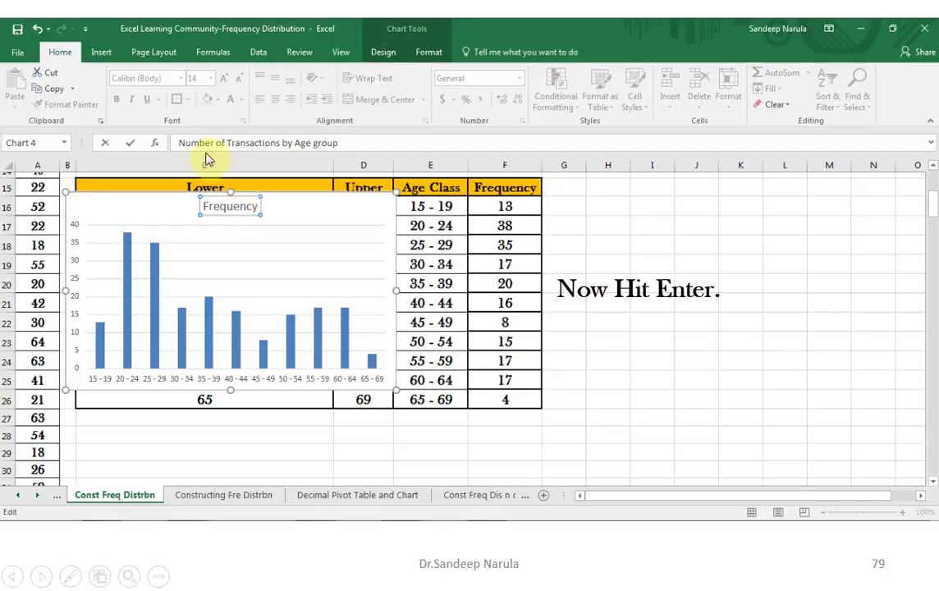
{"action": "left_click", "coordinate": [343, 148]}
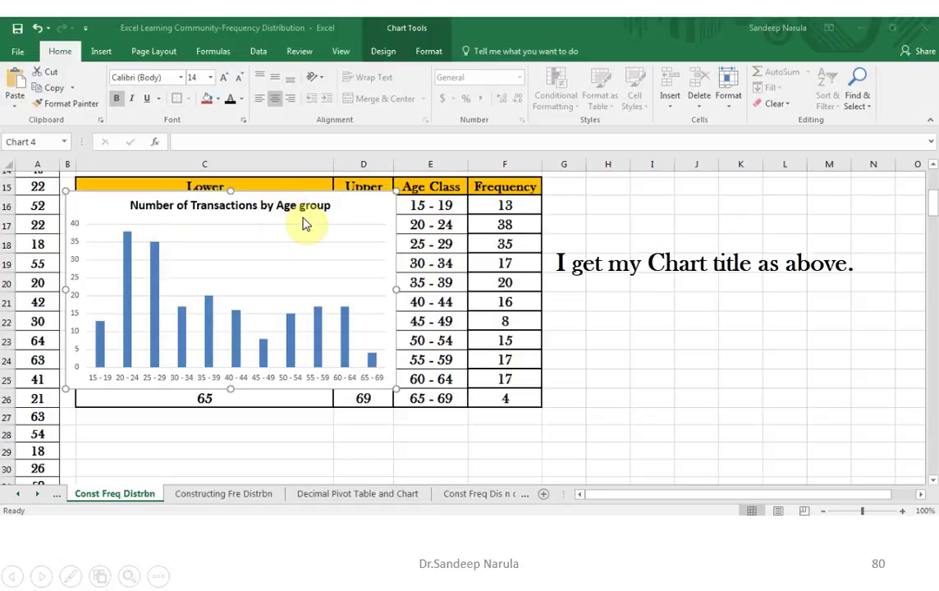
{"action": "key", "text": "Right"}
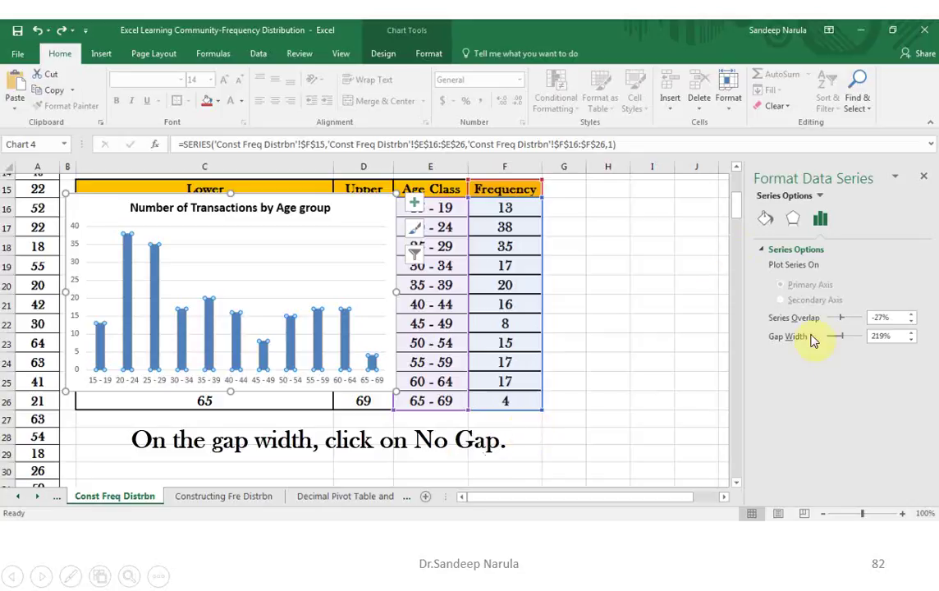
Step: Set gap width to 0%, add a solid black bar border, and show Outside End data labels
{"action": "left_click", "coordinate": [579, 393]}
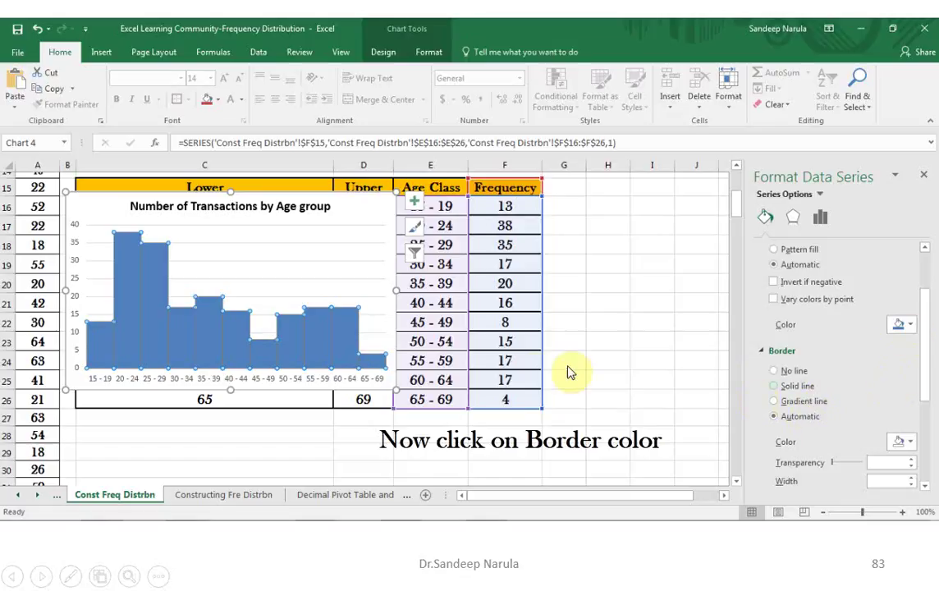
{"action": "left_click", "coordinate": [534, 374]}
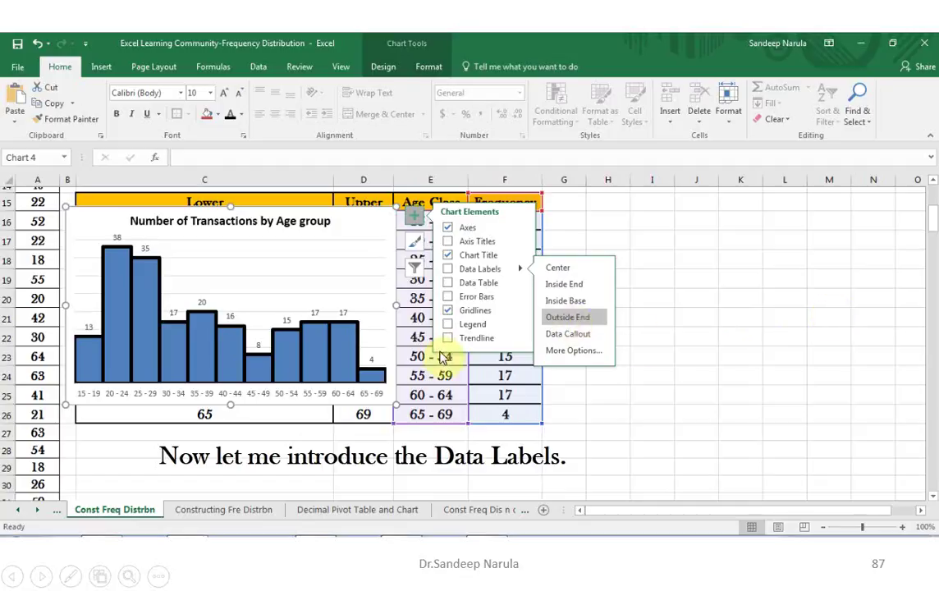
Step: Enlarge the chart, bold its labels, and add the horizontal axis title 'Age (years)'
{"action": "left_click", "coordinate": [279, 340]}
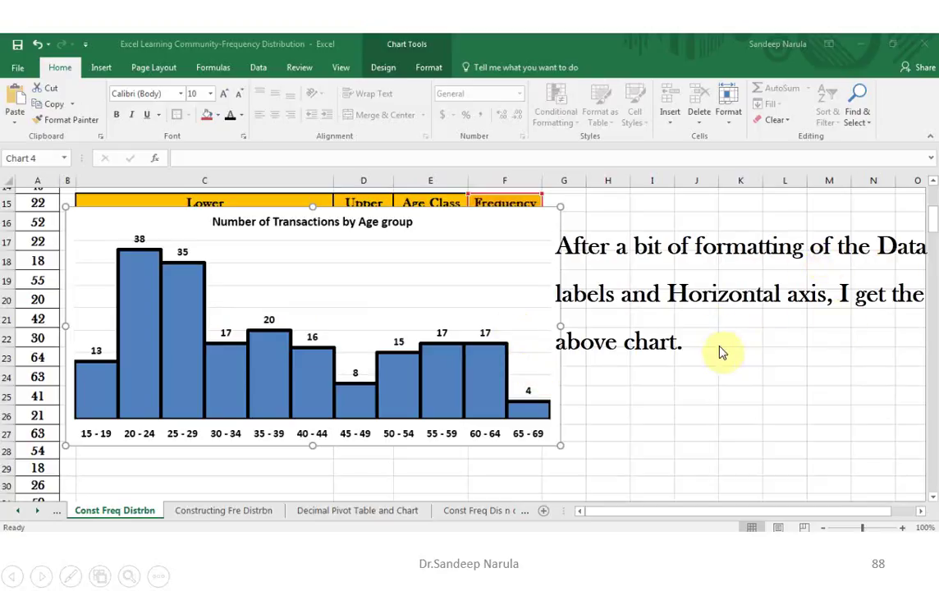
{"action": "left_click", "coordinate": [573, 377]}
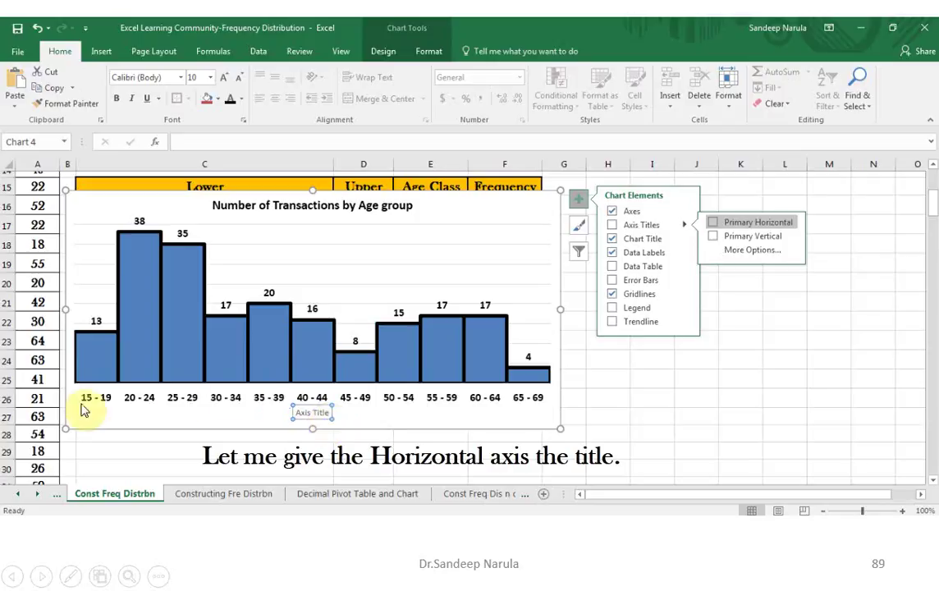
{"action": "left_click", "coordinate": [351, 408]}
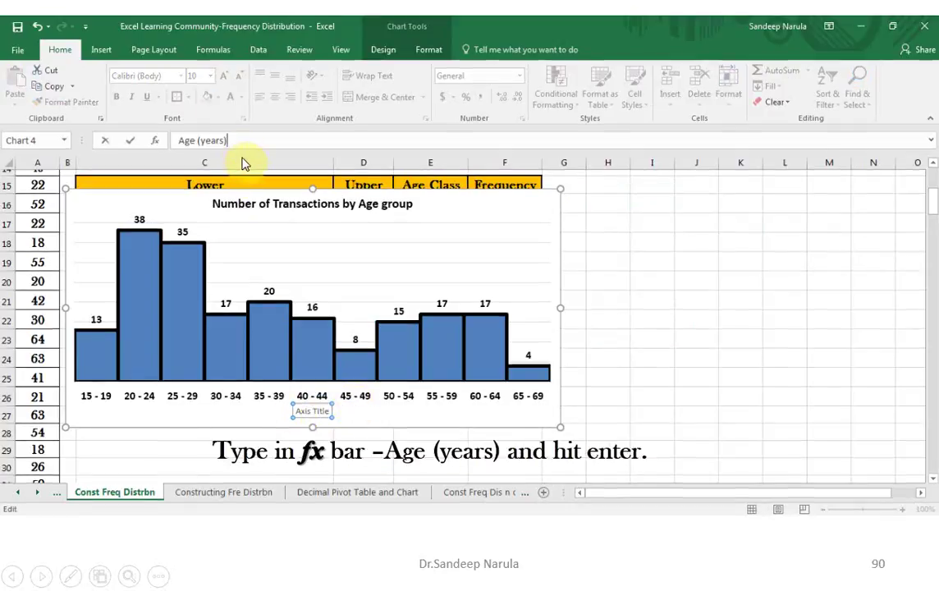
{"action": "left_click", "coordinate": [342, 361]}
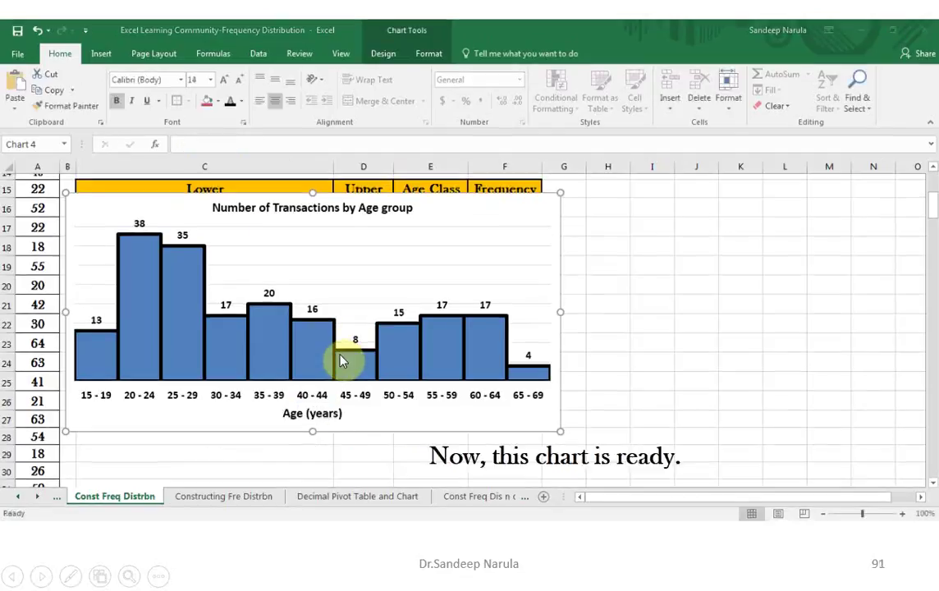
{"action": "left_click", "coordinate": [355, 417]}
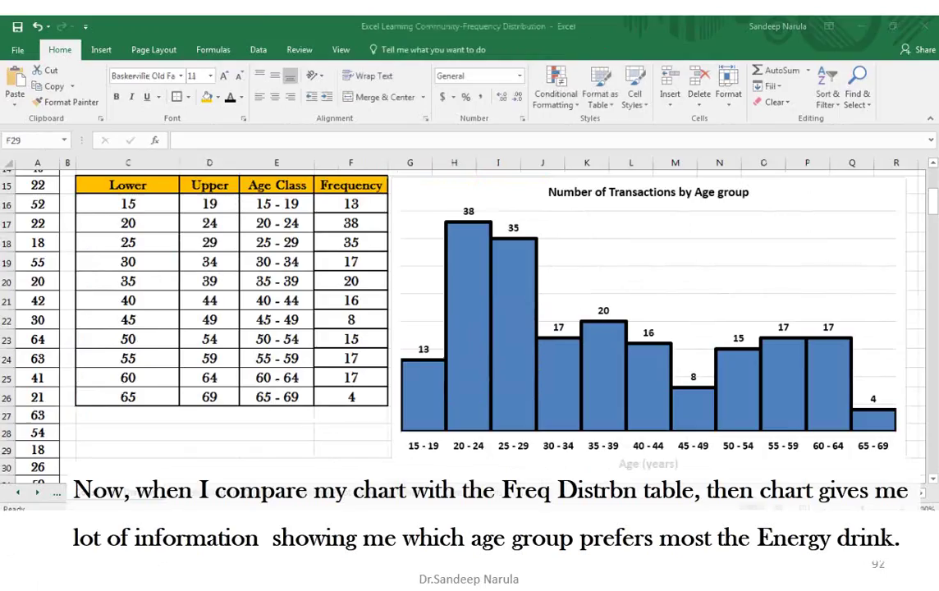